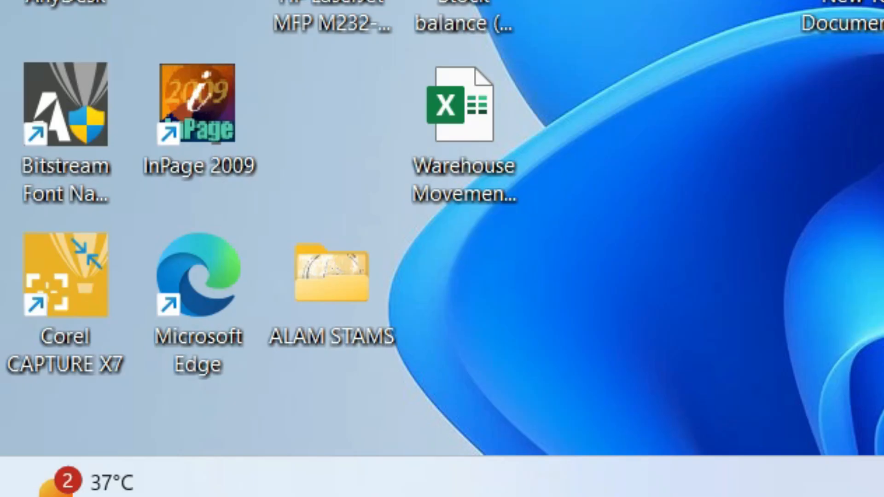
# Launch Excel through the Windows Run dialog with the command excel, and close it again
pyautogui.press('super+r')
pyautogui.write('excel')
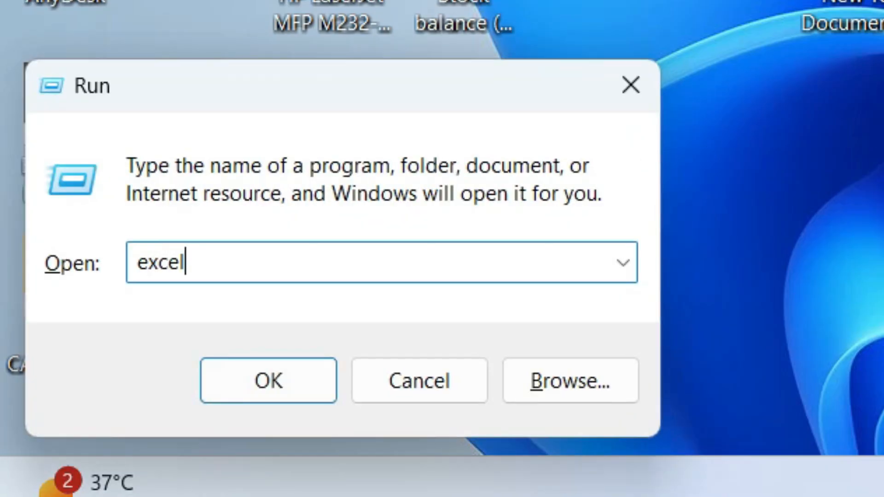
pyautogui.press('Return')
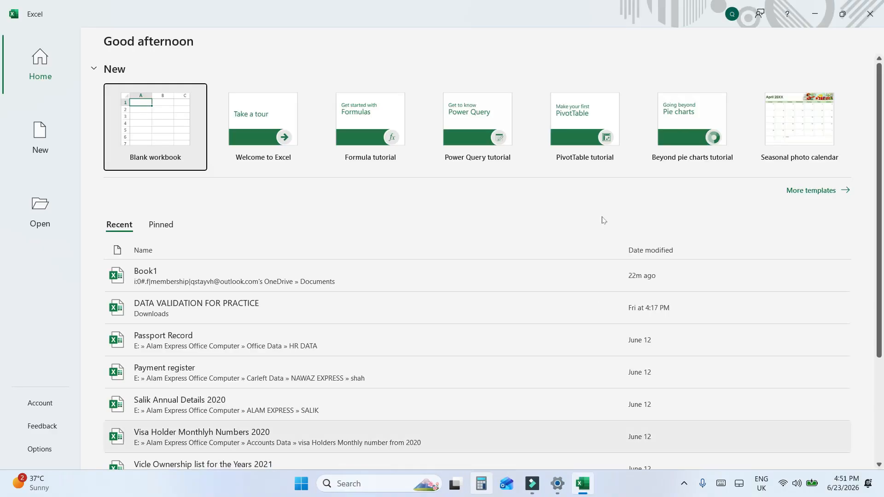
pyautogui.click(880, 25)
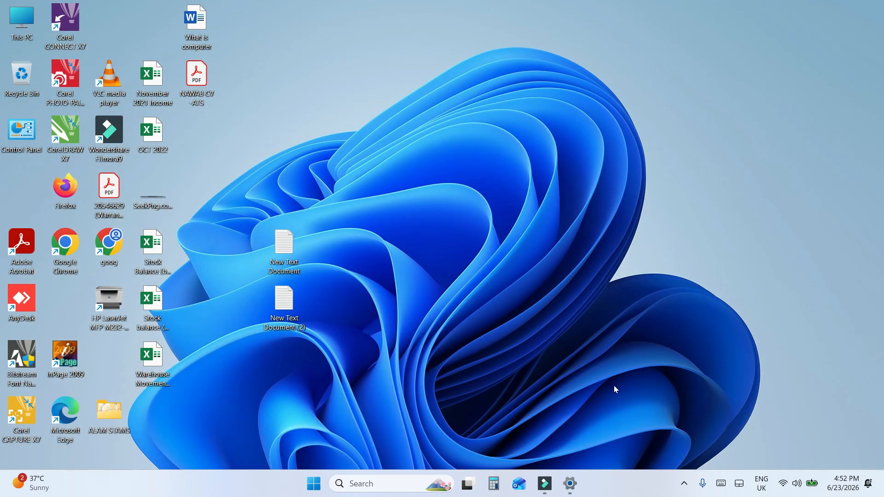
# Find Excel with the Windows search using the term excel and open the application
pyautogui.click(388, 487)
pyautogui.write('excel')
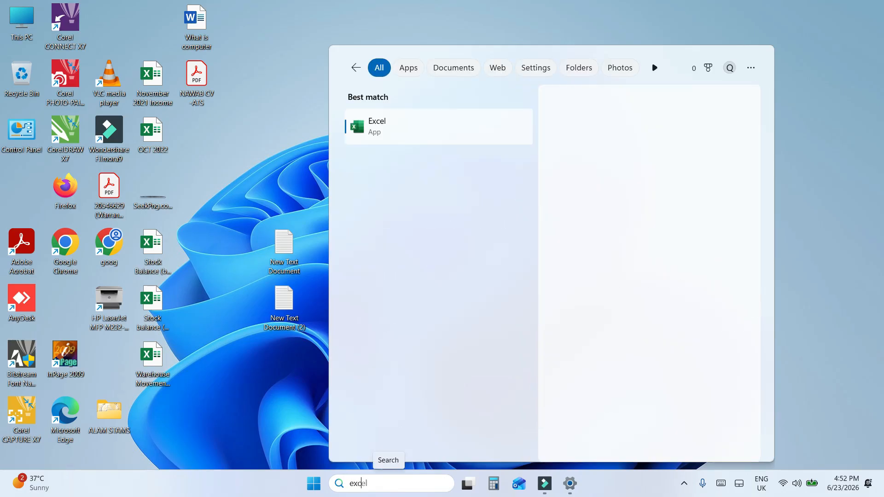
pyautogui.click(427, 125)
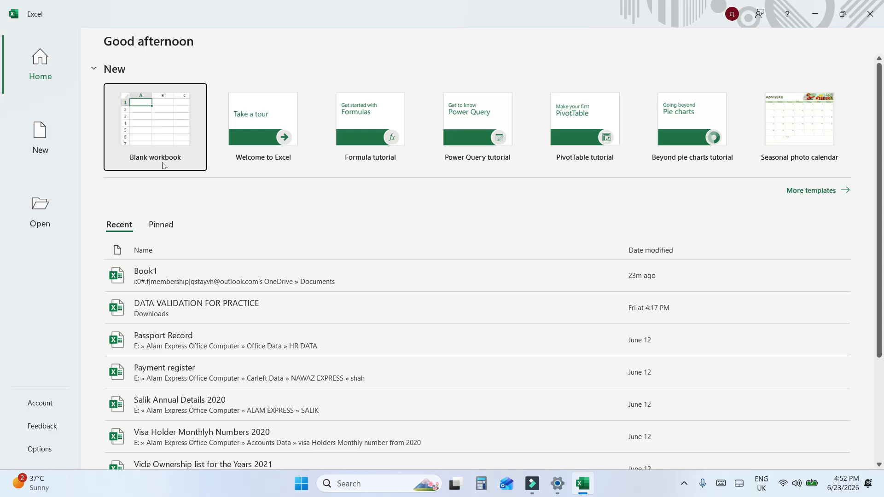
# Browse the full template gallery and create a new blank workbook
pyautogui.click(821, 195)
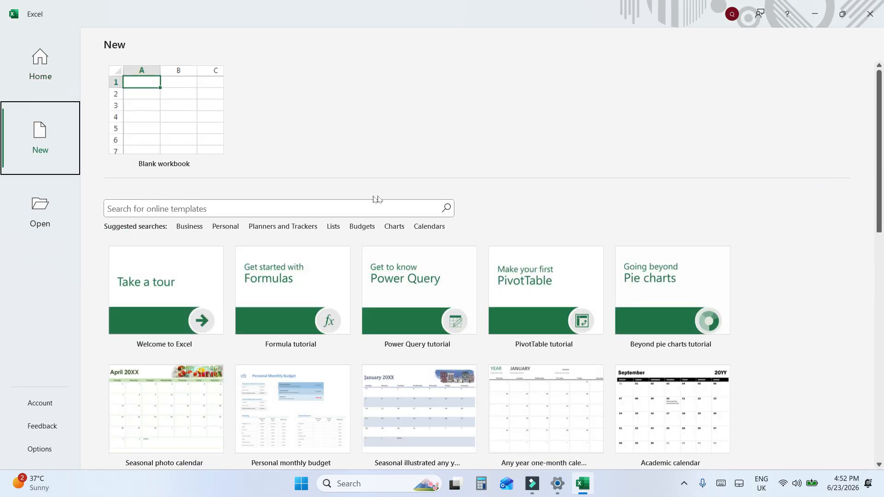
pyautogui.scroll(-1, 570, 273)
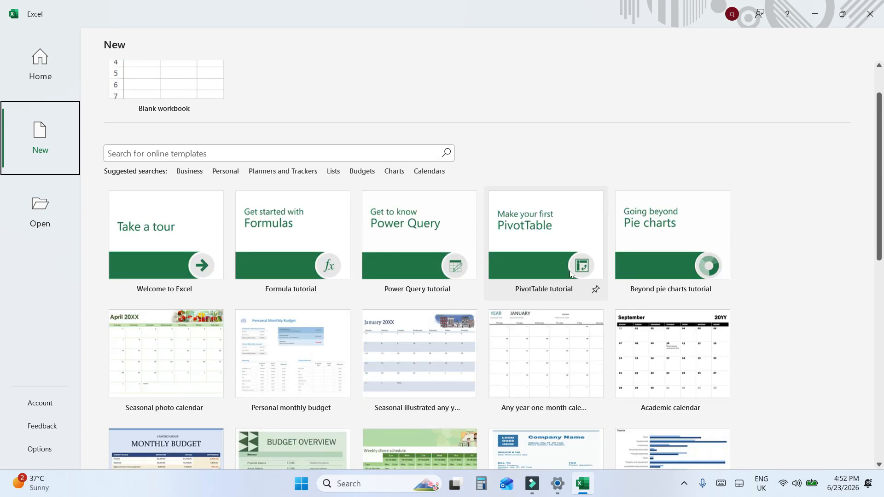
pyautogui.scroll(1, 571, 273)
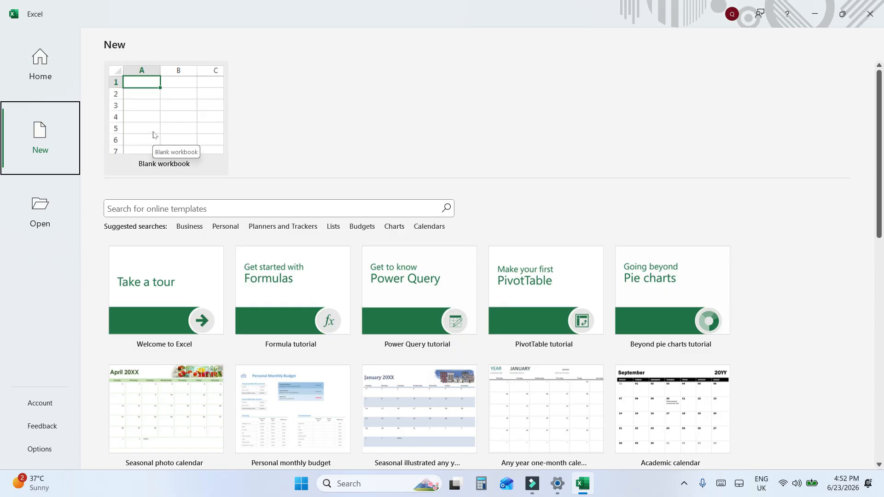
pyautogui.click(188, 134)
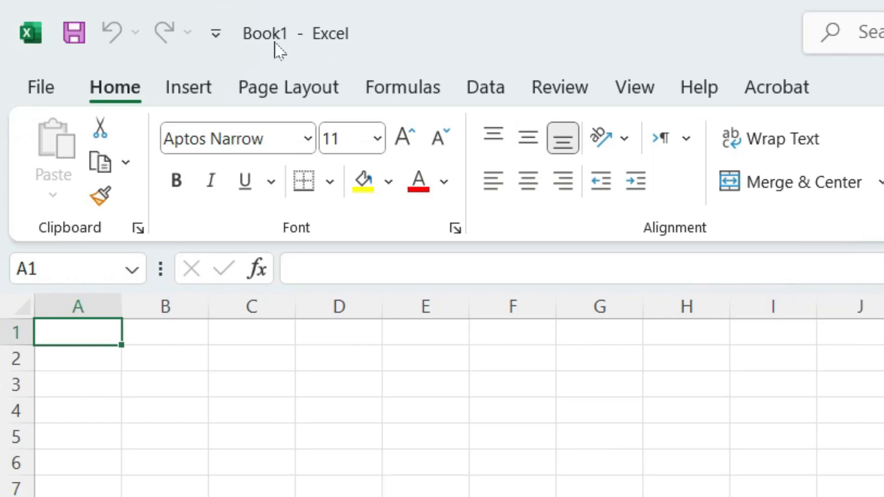
# Examine the command sets for Home, Insert, Page Layout, Formulas and View in turn
pyautogui.click(114, 90)
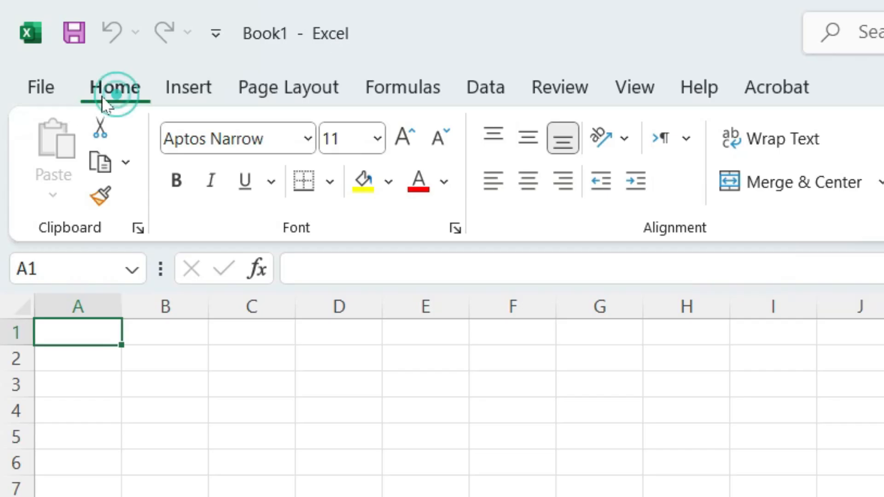
pyautogui.click(190, 91)
pyautogui.click(288, 90)
pyautogui.click(435, 88)
pyautogui.click(635, 89)
# Select columns A through E one at a time, followed by individual rows from row 1 down to row 5
pyautogui.click(83, 306)
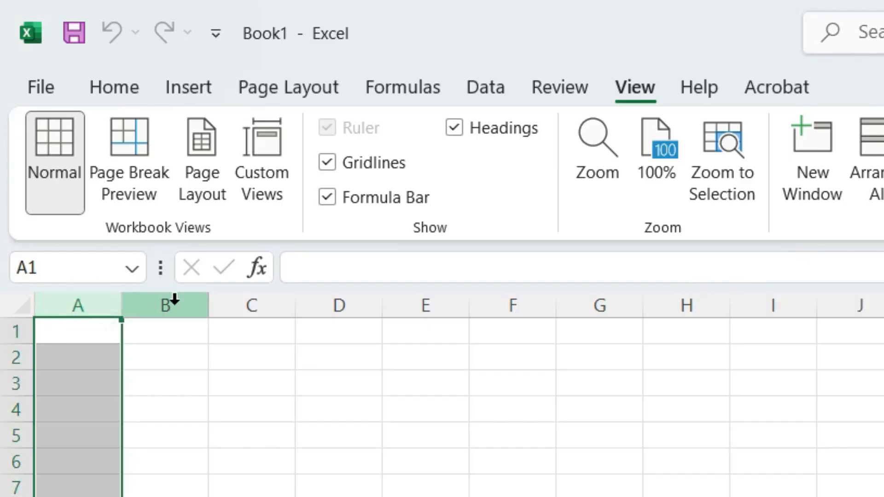
pyautogui.click(174, 306)
pyautogui.click(265, 305)
pyautogui.click(322, 301)
pyautogui.click(438, 301)
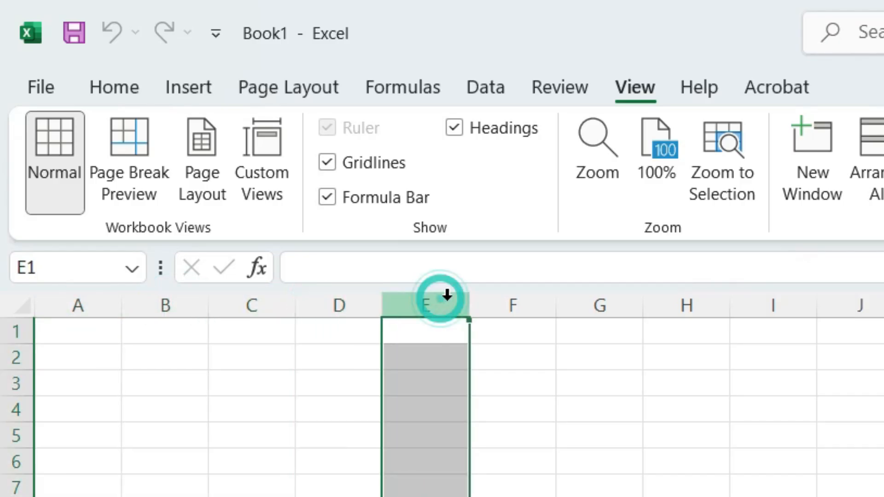
pyautogui.click(8, 331)
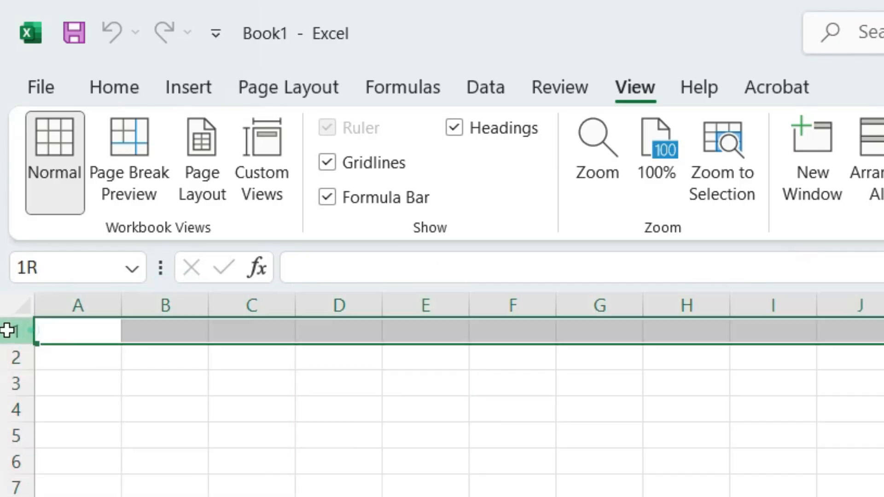
pyautogui.click(7, 354)
pyautogui.moveTo(8, 371); pyautogui.dragTo(8, 383)
pyautogui.click(11, 443)
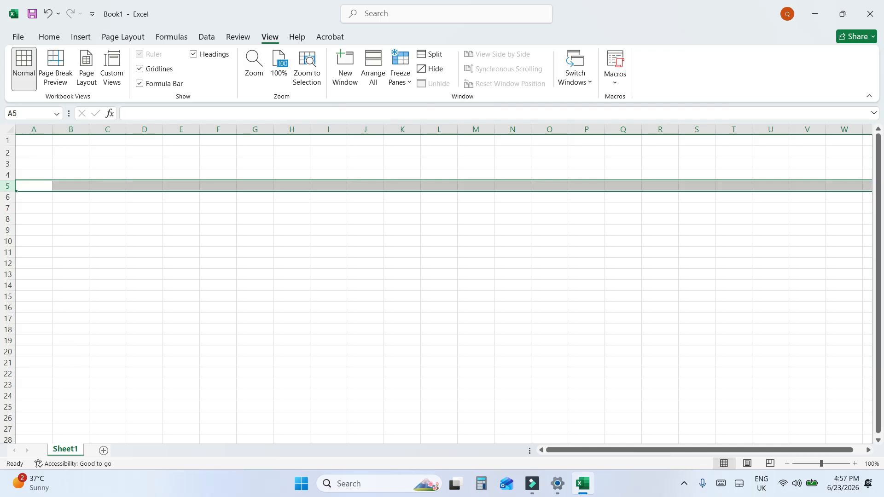
# Widen the Name Box, place the cursor in the formula bar, and select cell J13
pyautogui.click(56, 114)
pyautogui.moveTo(64, 114); pyautogui.dragTo(144, 114)
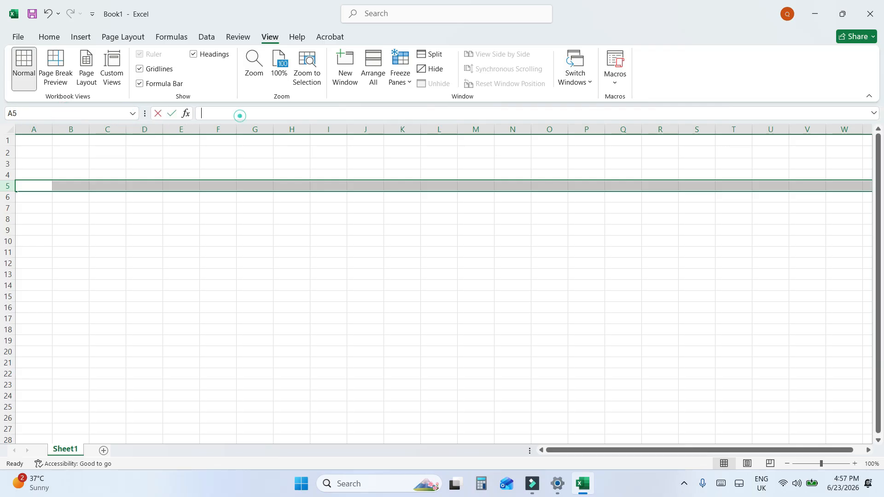
pyautogui.click(240, 116)
pyautogui.click(352, 272)
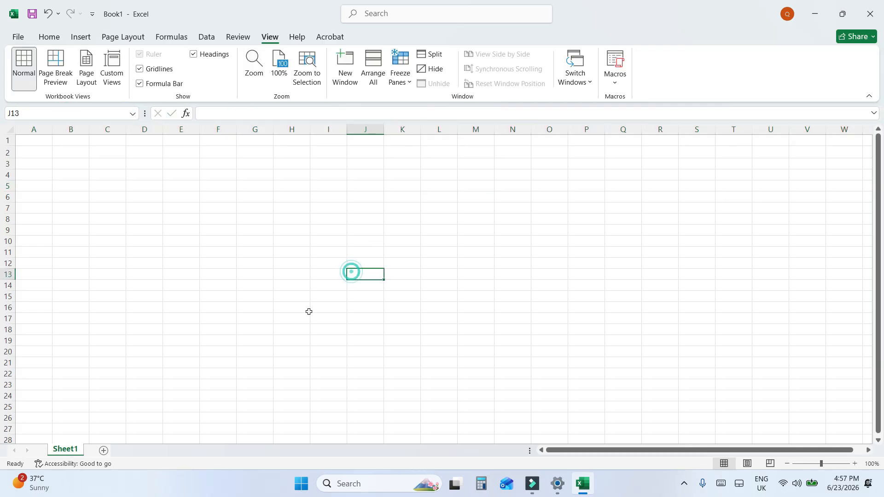
# Select individual cells on Sheet1, including F23 and D8, and point out the workbook title
pyautogui.click(65, 451)
pyautogui.click(231, 386)
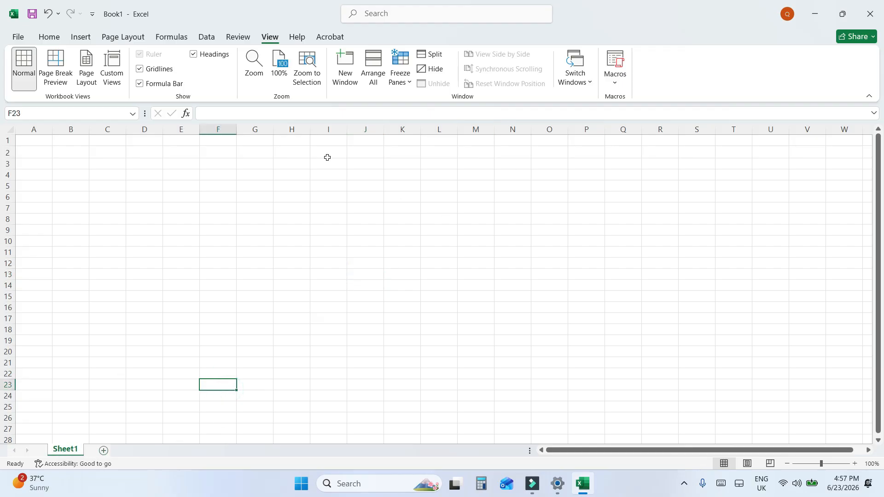
pyautogui.click(210, 177)
pyautogui.click(147, 220)
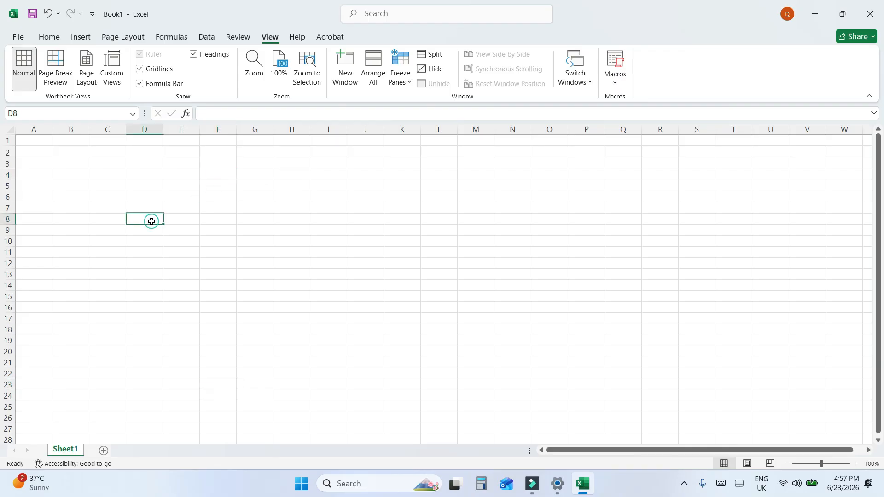
pyautogui.doubleClick(119, 22)
pyautogui.doubleClick(137, 23)
pyautogui.click(70, 450)
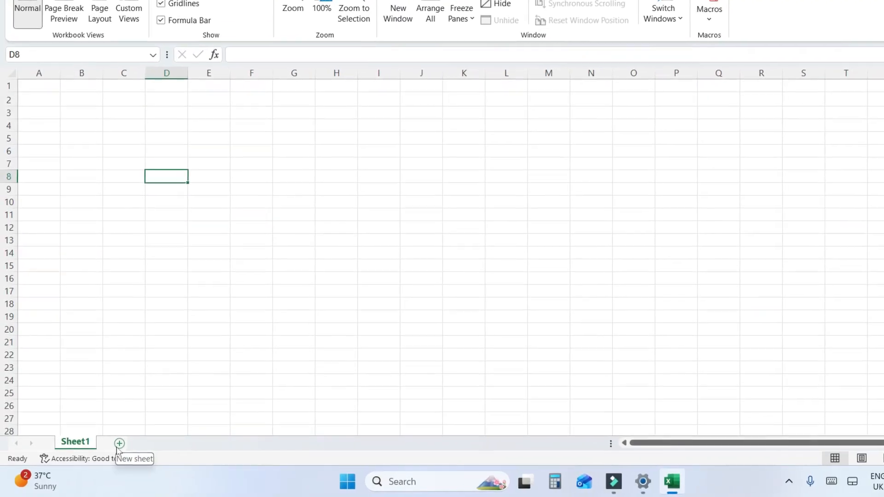
# Add four new worksheets after Sheet1
pyautogui.click(119, 443)
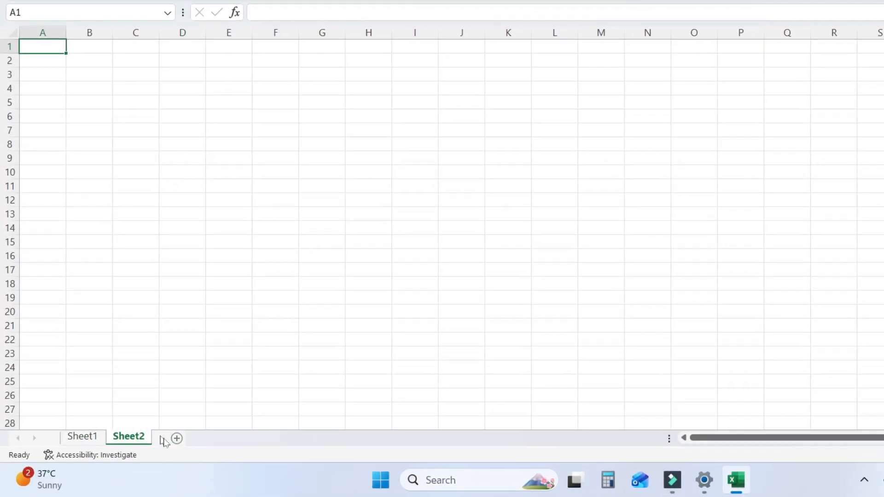
pyautogui.click(176, 438)
pyautogui.click(224, 438)
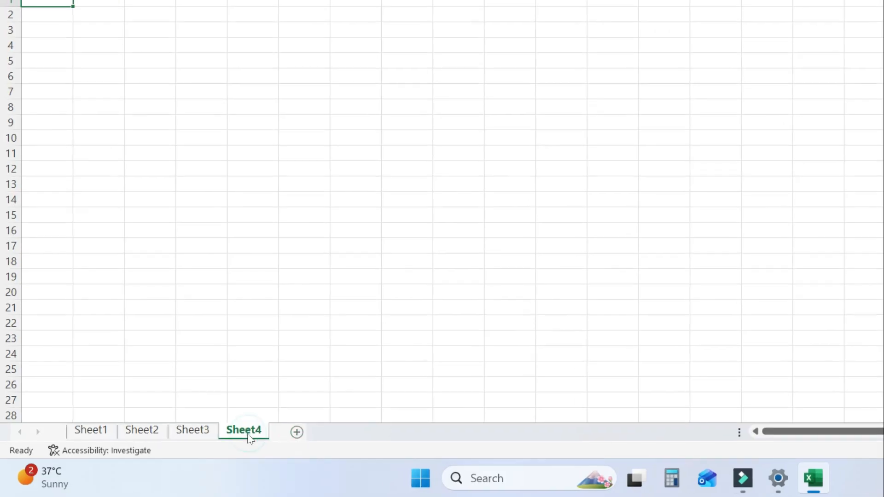
pyautogui.click(297, 432)
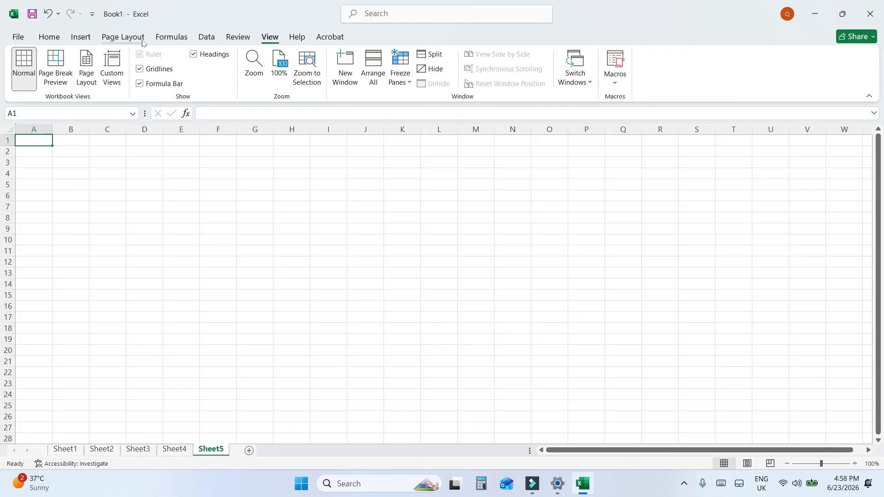
# Switch back and forth among the five worksheets to view each one
pyautogui.click(71, 450)
pyautogui.click(104, 449)
pyautogui.click(174, 449)
pyautogui.click(211, 449)
pyautogui.click(160, 449)
pyautogui.click(136, 450)
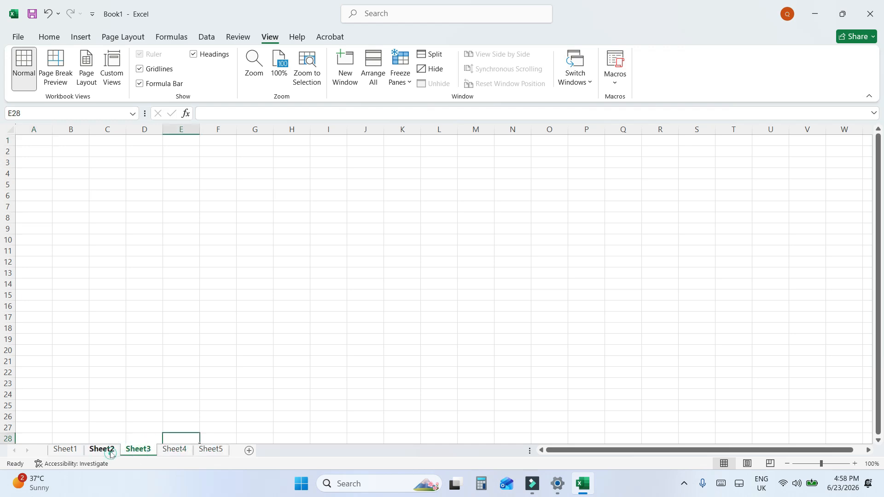
pyautogui.click(67, 450)
pyautogui.click(92, 450)
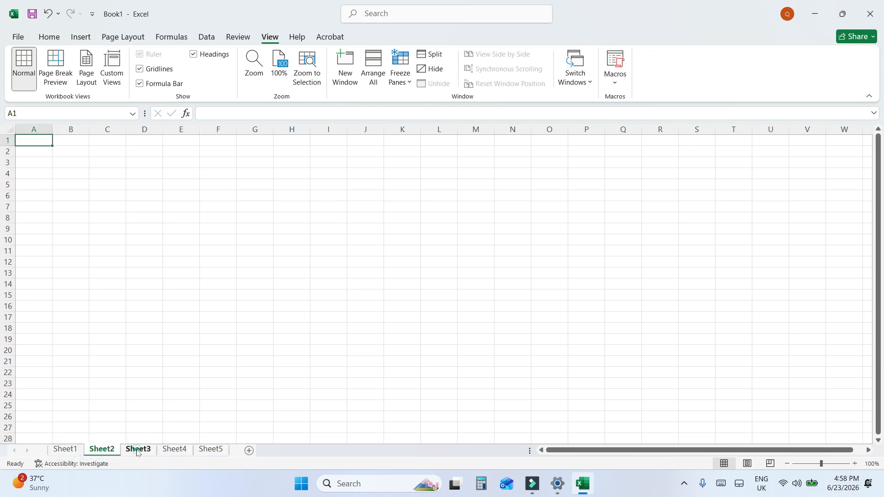
# Go through the worksheets in order from Sheet1 to Sheet5 and select cell B5 on Sheet5
pyautogui.click(65, 450)
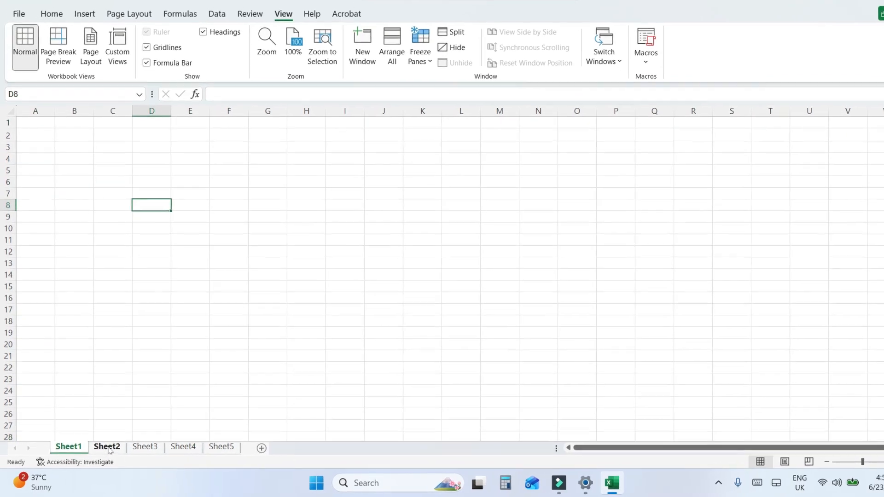
pyautogui.click(103, 451)
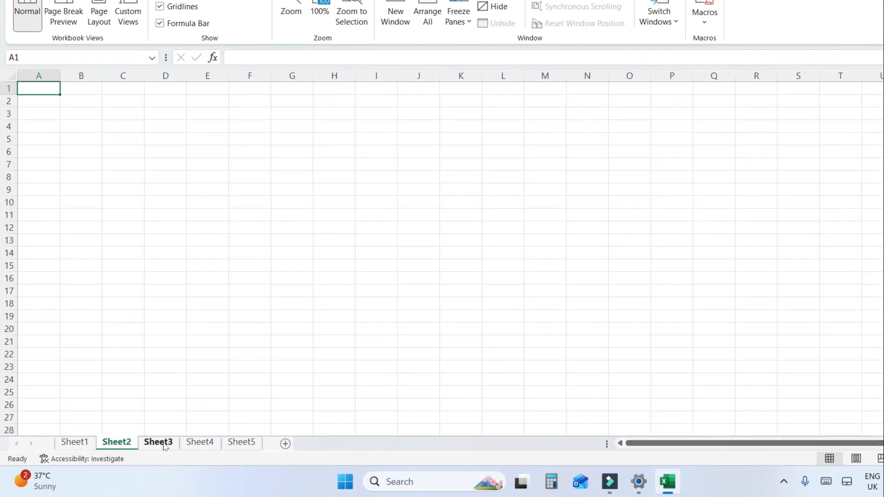
pyautogui.click(166, 443)
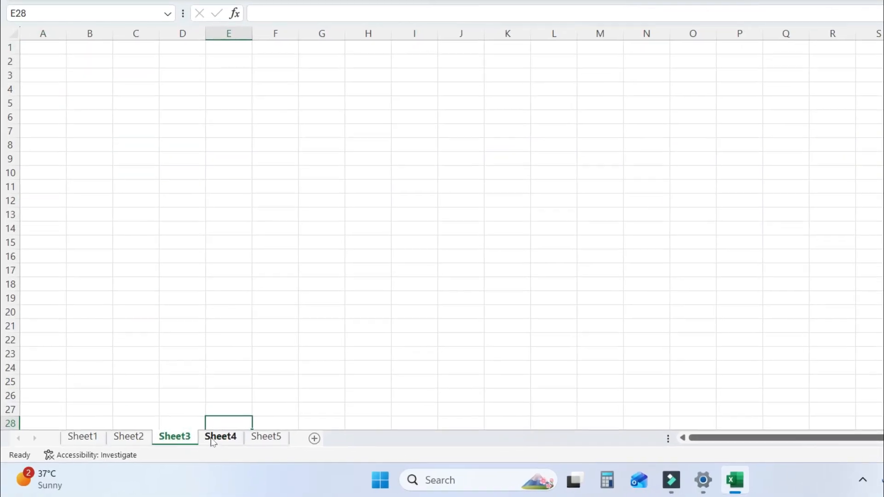
pyautogui.click(222, 440)
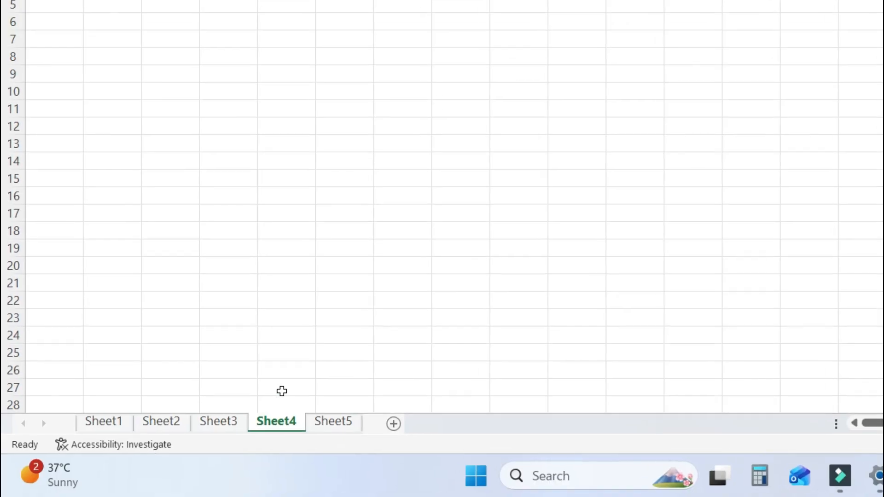
pyautogui.click(124, 417)
pyautogui.click(189, 409)
pyautogui.click(260, 408)
pyautogui.click(328, 408)
pyautogui.click(449, 394)
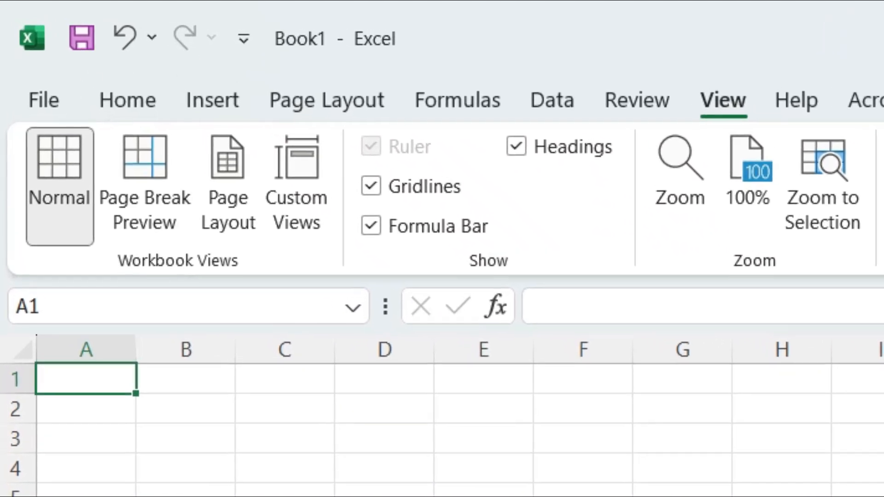
pyautogui.click(163, 496)
pyautogui.click(184, 496)
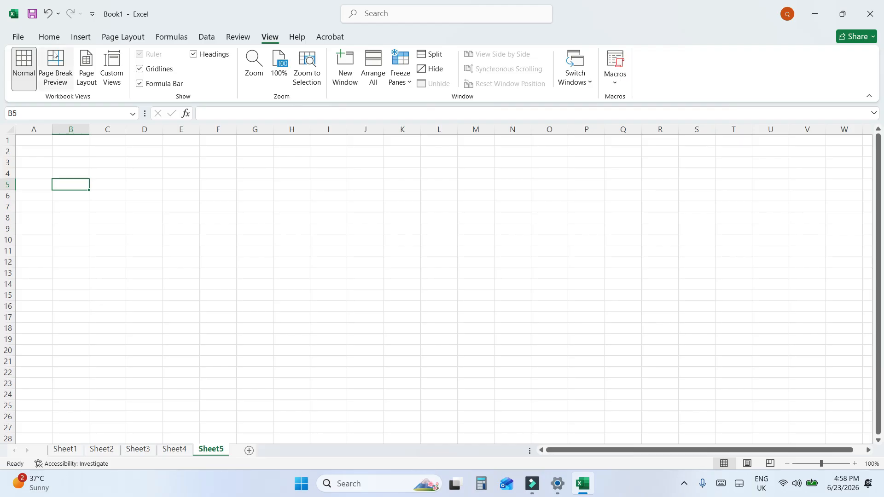
# View the file commands with the Save As locations, and the Quick Access Toolbar customization options, closing each without changes
pyautogui.click(19, 37)
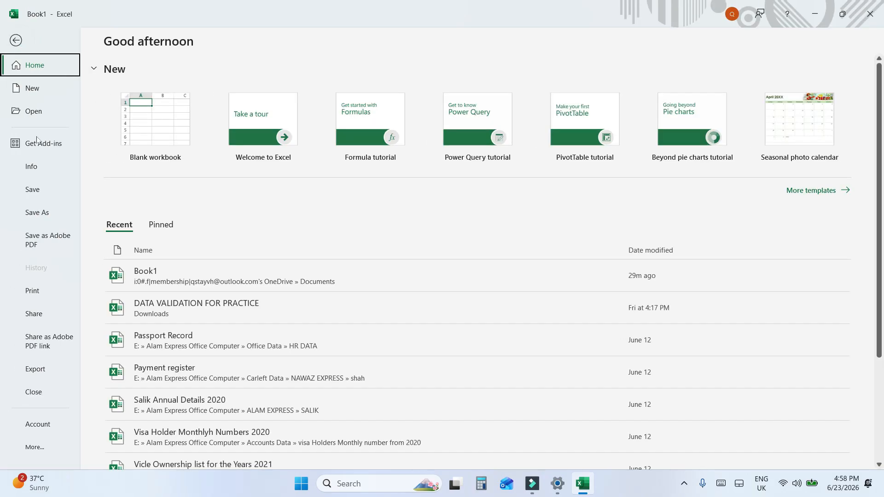
pyautogui.click(38, 195)
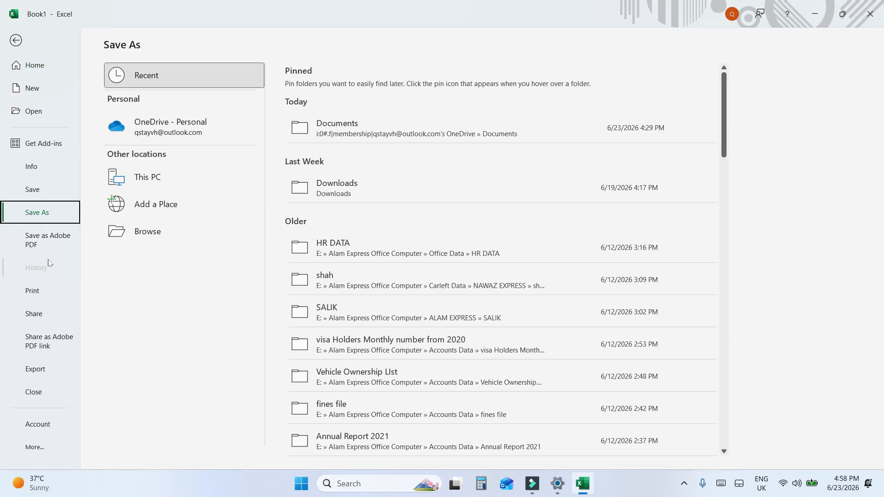
pyautogui.click(15, 42)
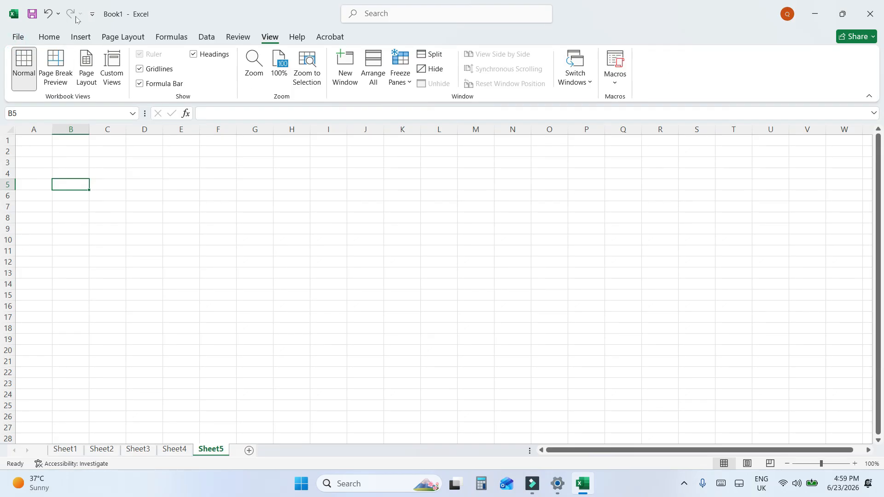
pyautogui.click(92, 15)
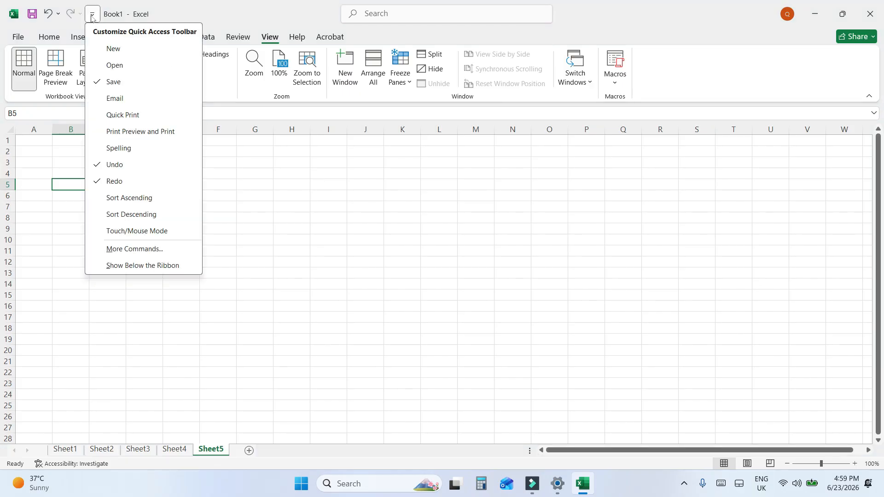
pyautogui.click(263, 218)
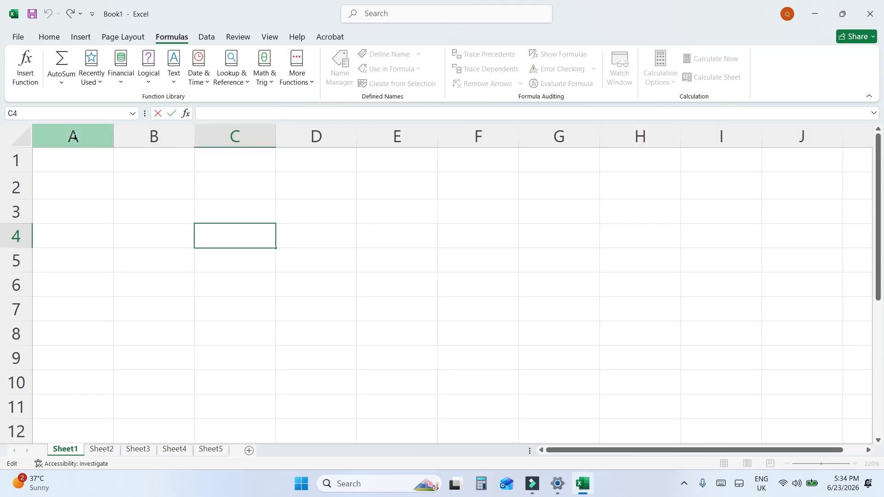
# Select columns A and B and rows 1 to 3 one at a time, ending with column C selected
pyautogui.click(75, 137)
pyautogui.click(154, 137)
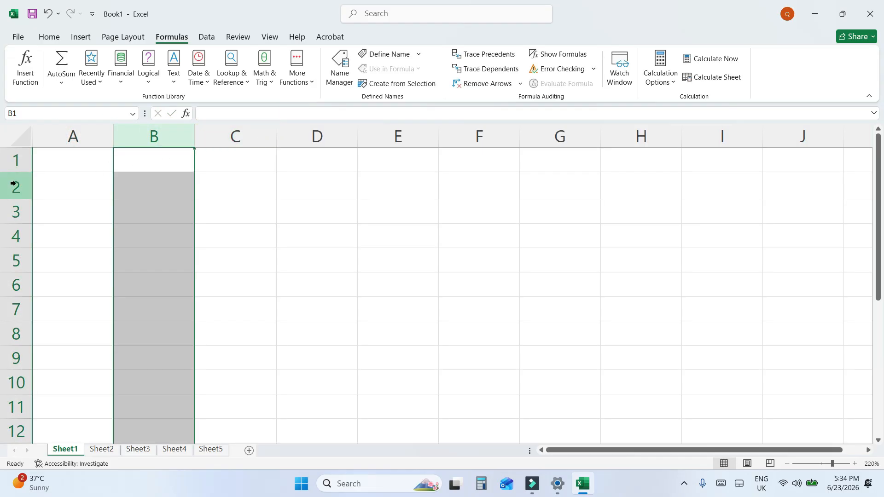
pyautogui.click(16, 160)
pyautogui.moveTo(15, 186); pyautogui.dragTo(16, 208)
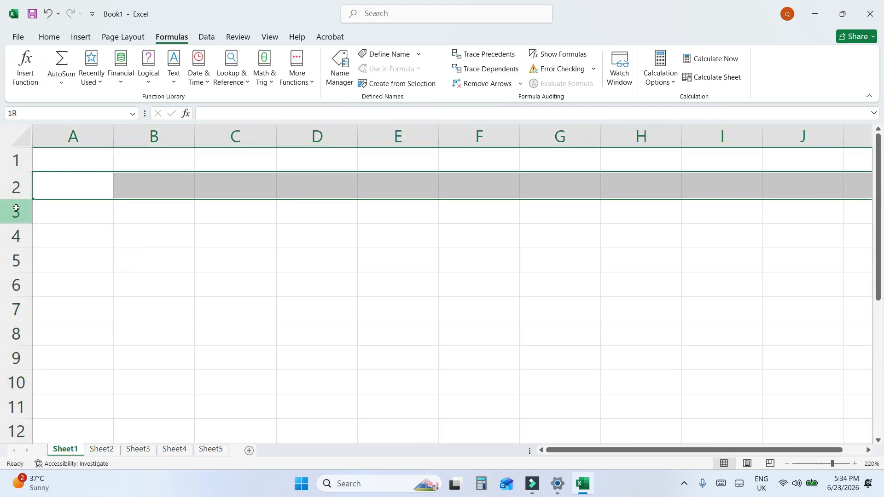
pyautogui.click(16, 208)
pyautogui.moveTo(79, 137); pyautogui.dragTo(156, 139)
pyautogui.click(217, 135)
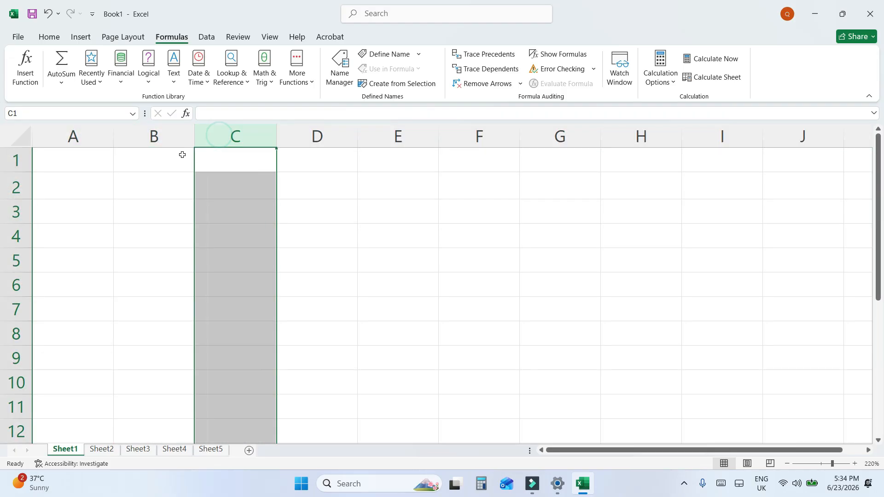
# Alternate between selecting row 2 and column C, and select their intersecting cell C2
pyautogui.click(16, 187)
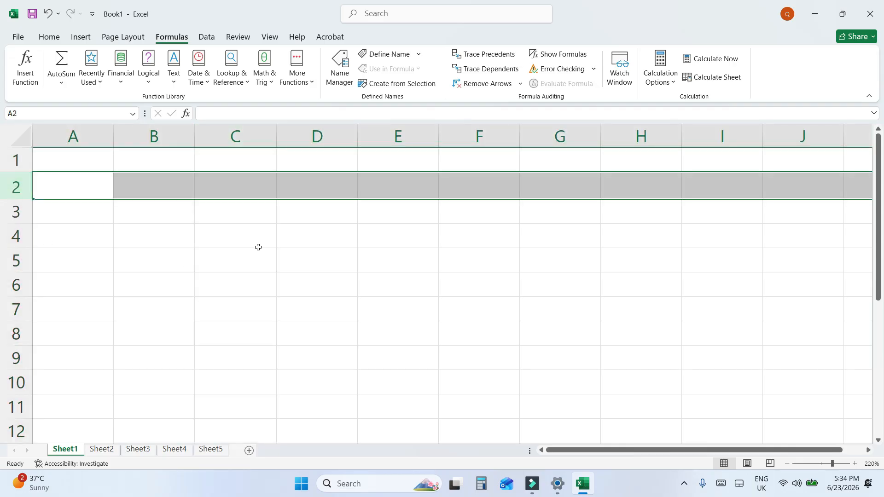
pyautogui.click(232, 138)
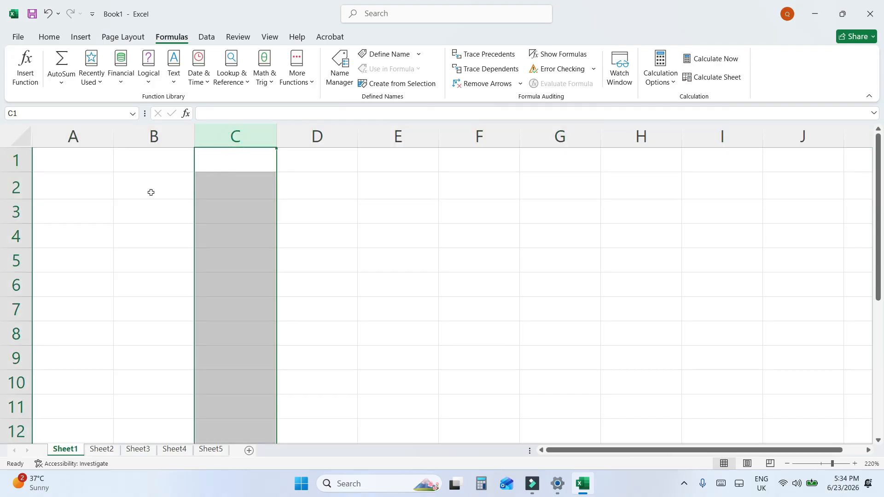
pyautogui.click(19, 186)
pyautogui.click(238, 186)
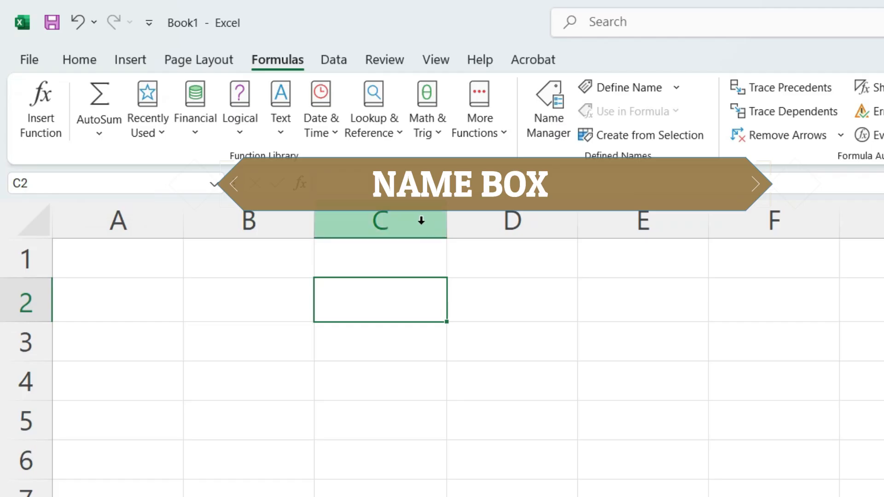
# Select cells B2, D4 and C3 in turn to check each cell's address in the Name Box
pyautogui.click(260, 290)
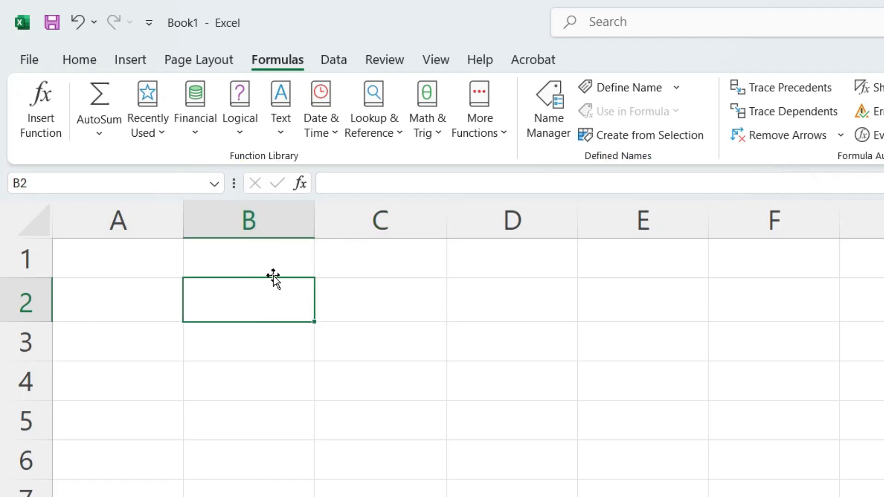
pyautogui.click(530, 380)
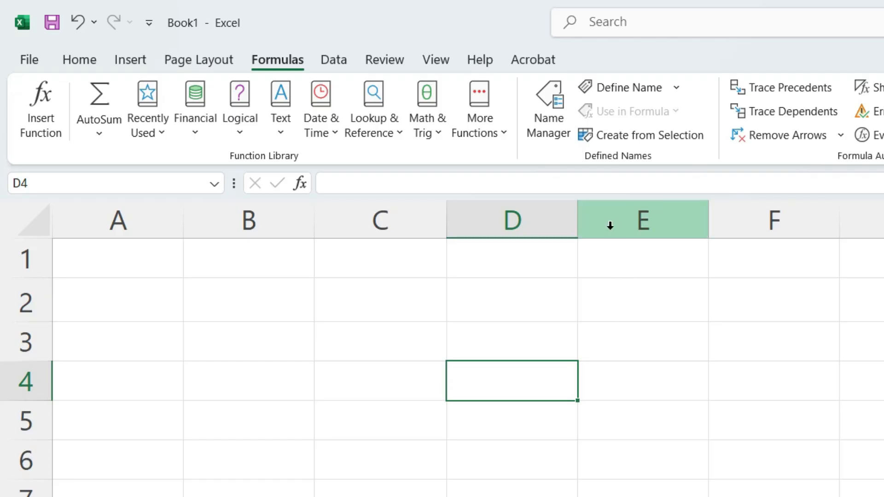
pyautogui.click(541, 398)
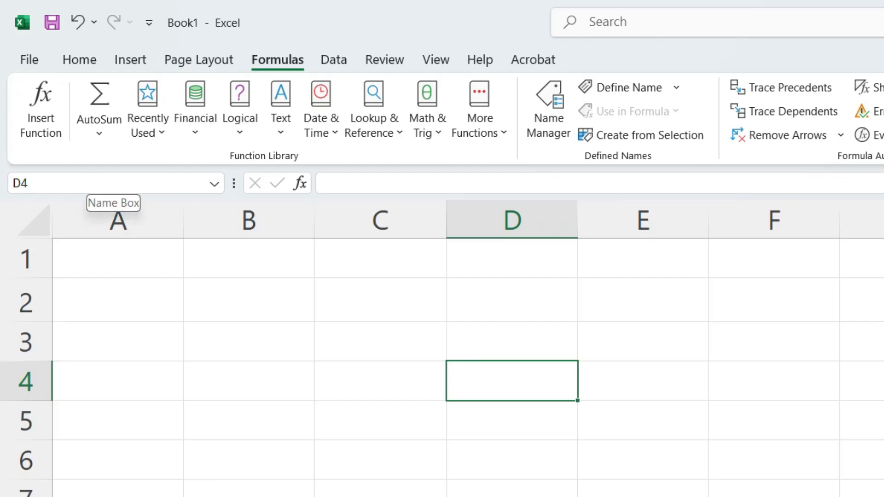
pyautogui.click(382, 334)
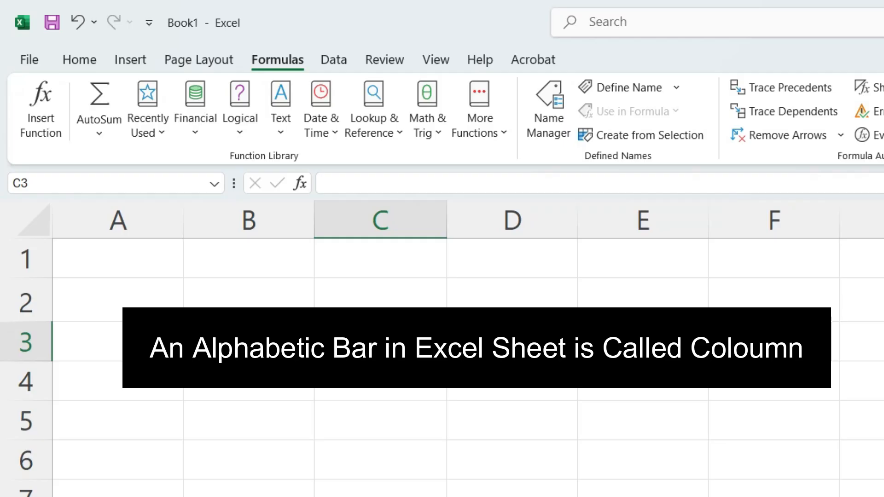
# Select columns A and B together, followed by each of the two columns on its own
pyautogui.moveTo(124, 229); pyautogui.dragTo(225, 271)
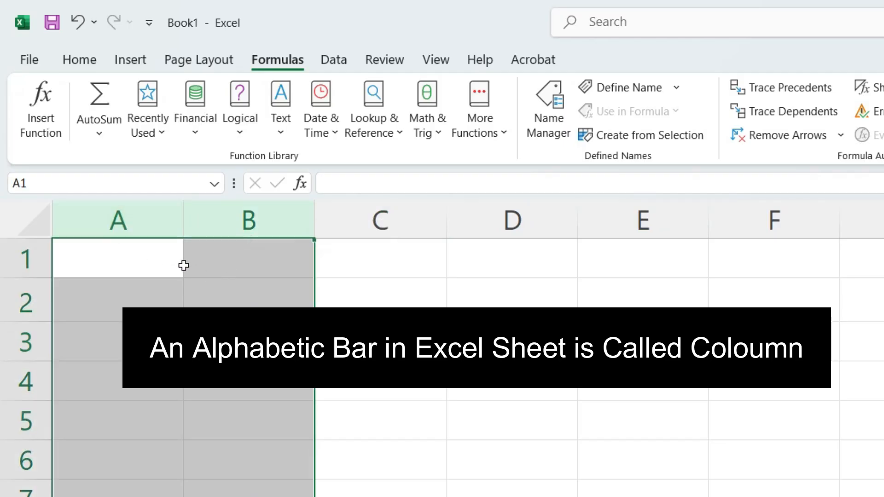
pyautogui.click(150, 215)
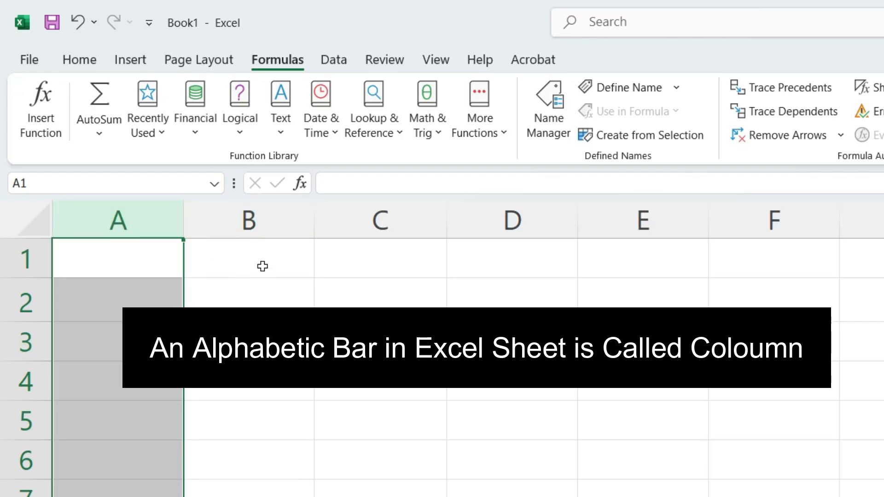
pyautogui.click(267, 225)
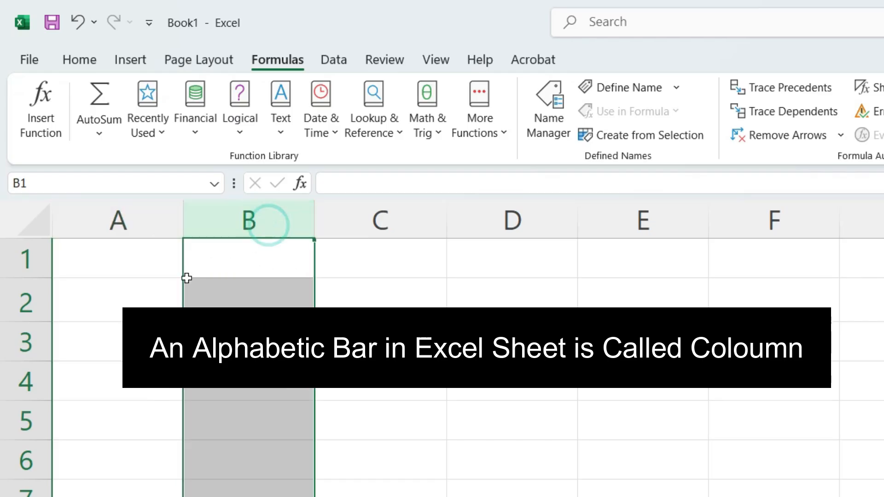
# Select rows 1, 4, 1 and 2 in turn, followed by columns B and C, to compare rows with columns
pyautogui.click(30, 258)
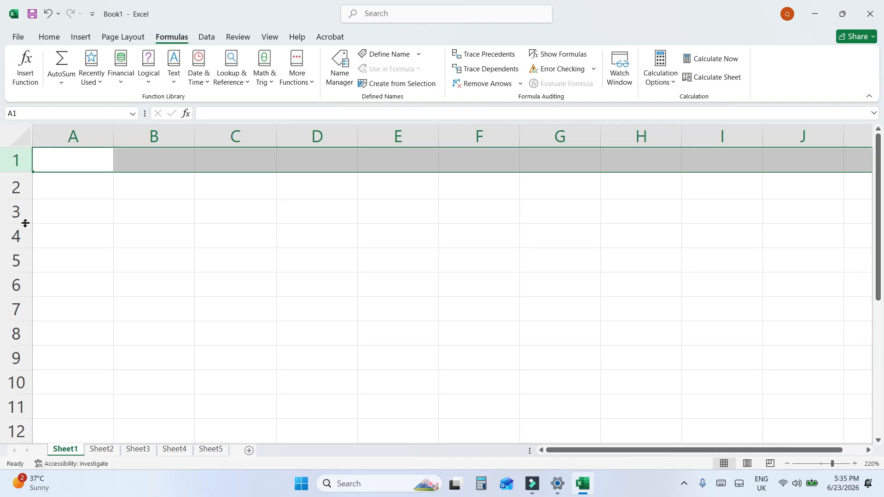
pyautogui.click(17, 234)
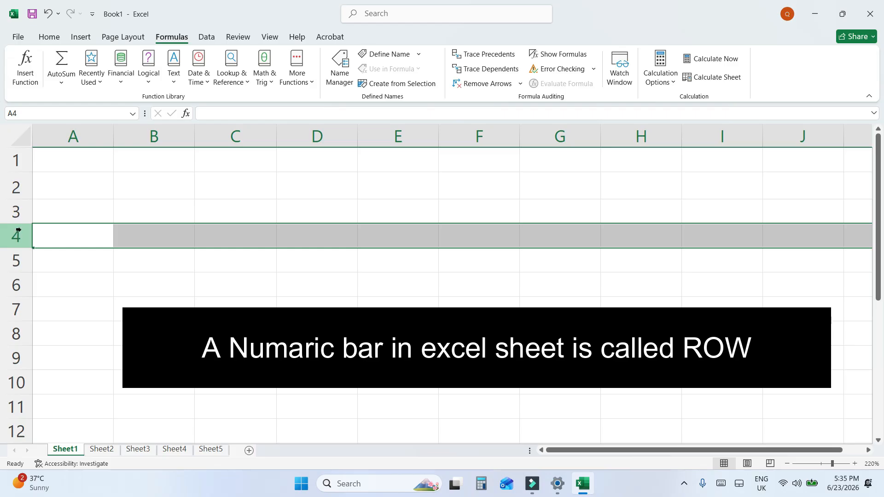
pyautogui.click(17, 161)
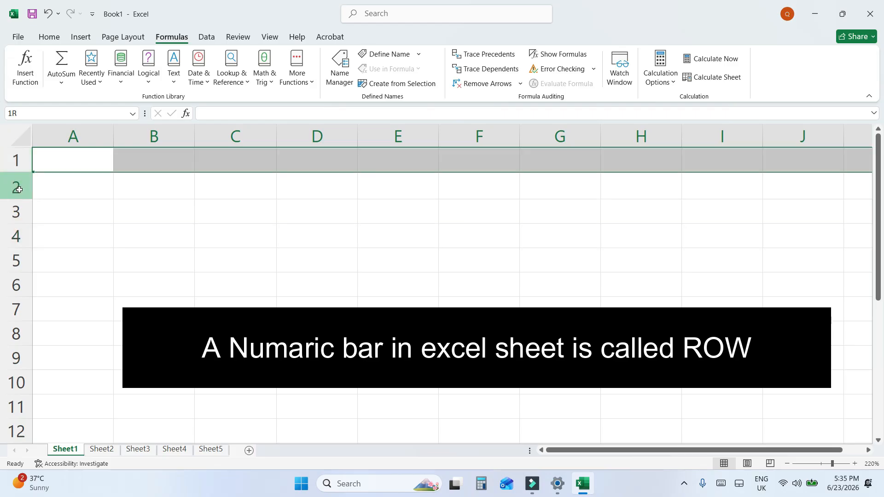
pyautogui.click(17, 188)
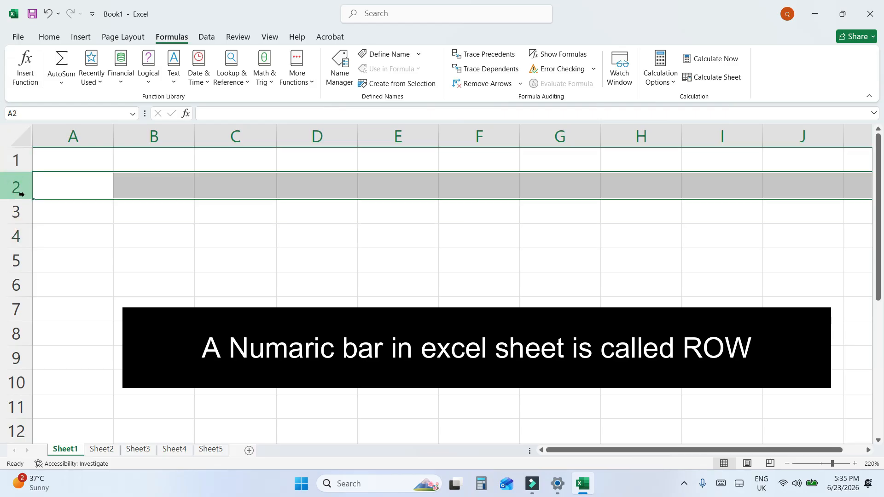
pyautogui.click(141, 142)
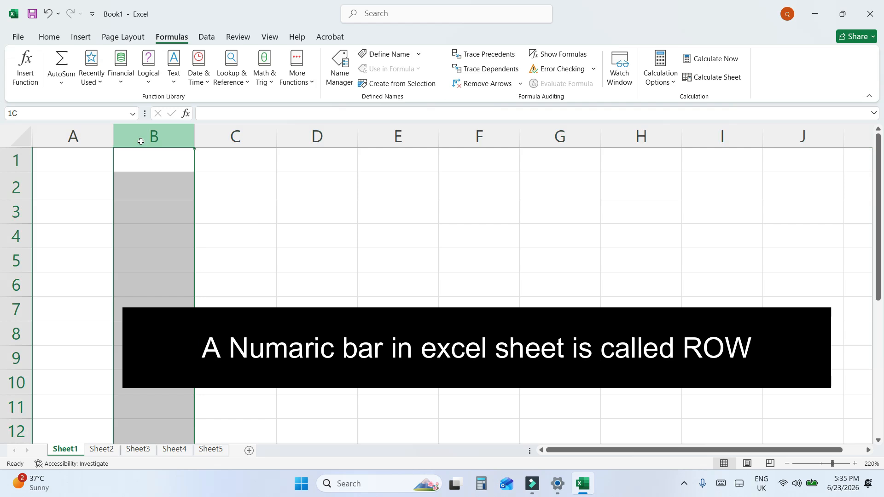
pyautogui.click(234, 134)
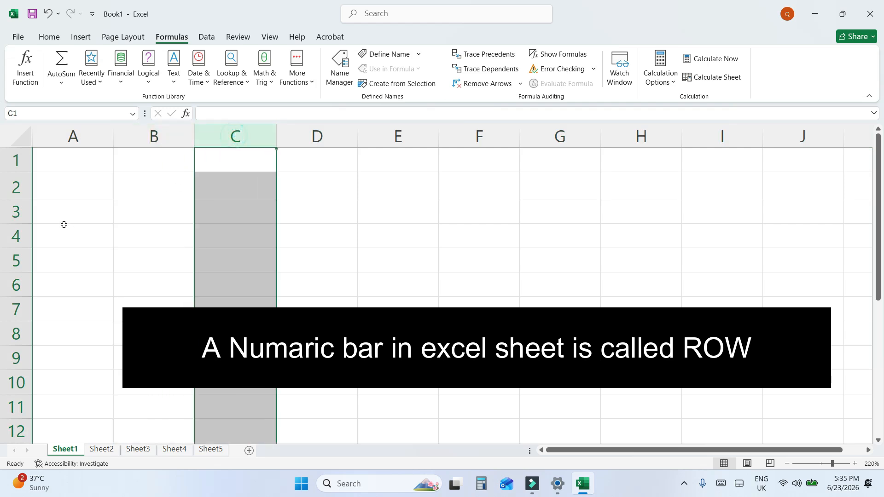
# Select the entire worksheet to examine its extent, and clear that selection by selecting cell F17
pyautogui.click(21, 134)
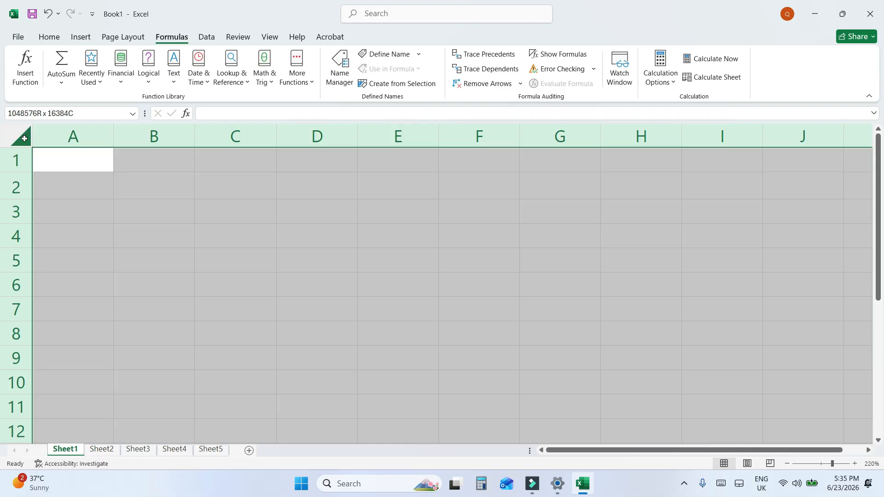
pyautogui.scroll(-4, 466, 289)
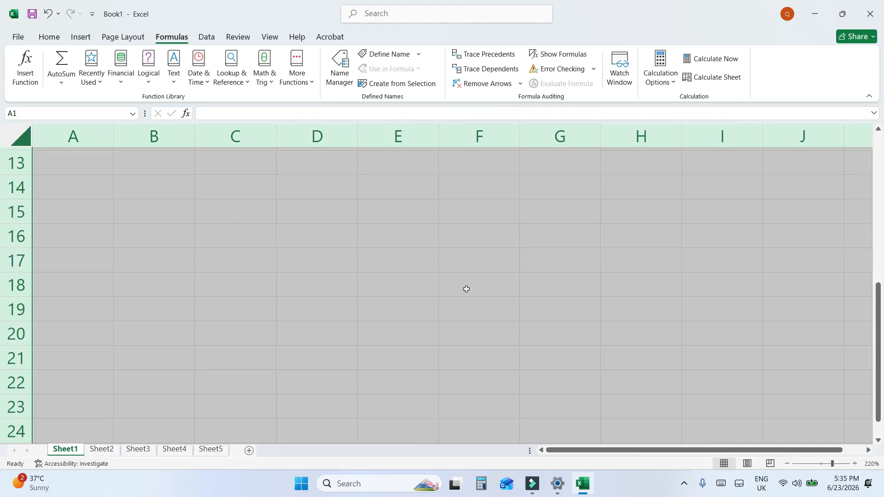
pyautogui.click(462, 255)
# Zoom the worksheet out to 55% to survey its columns and rows, and zoom back in to 235%
pyautogui.scroll(-14, 458, 248)
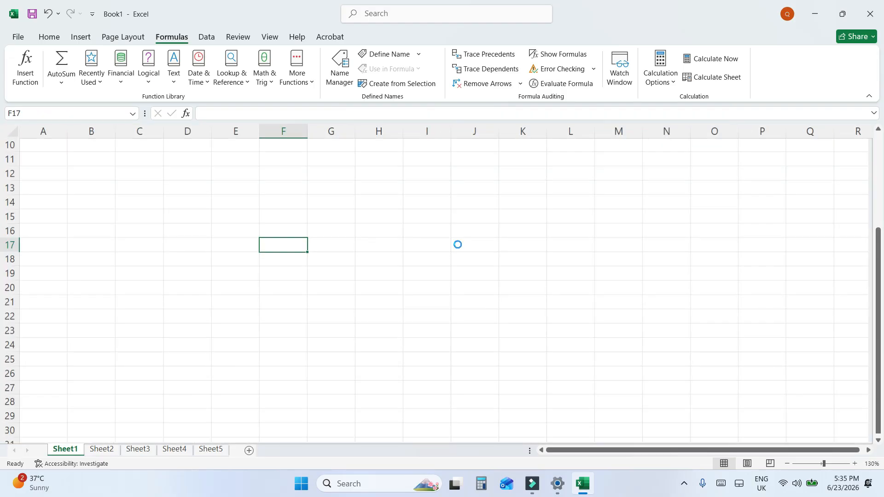
pyautogui.scroll(3, 520, 134)
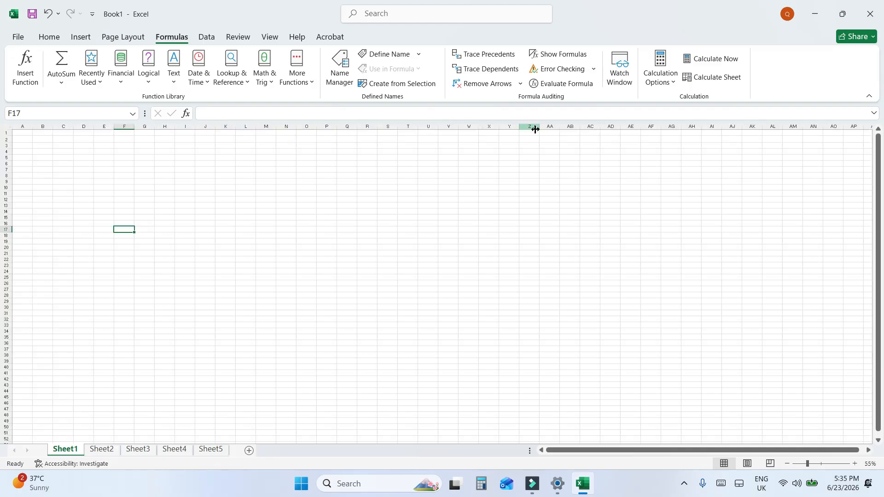
pyautogui.moveTo(724, 451); pyautogui.dragTo(729, 451)
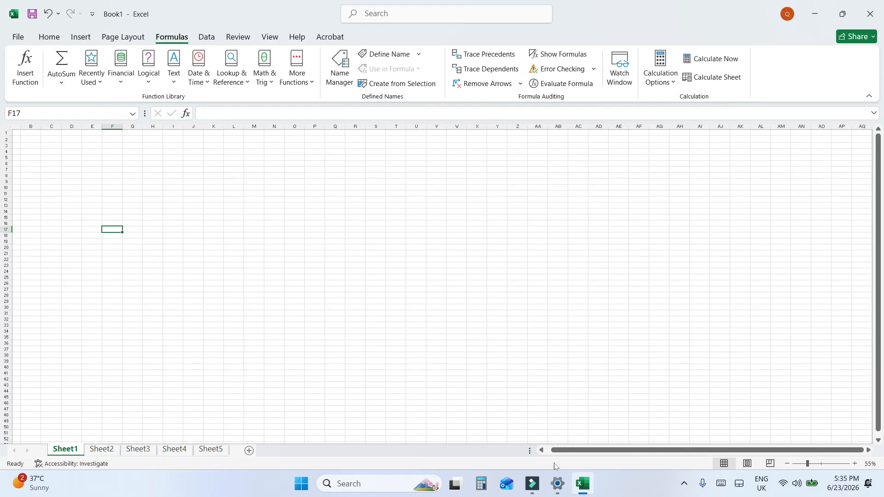
pyautogui.moveTo(591, 451); pyautogui.dragTo(534, 452)
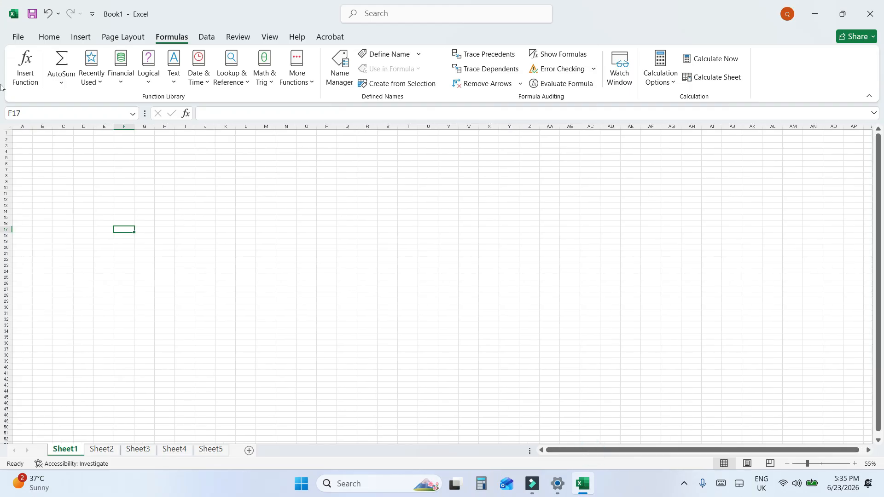
pyautogui.scroll(12, 26, 133)
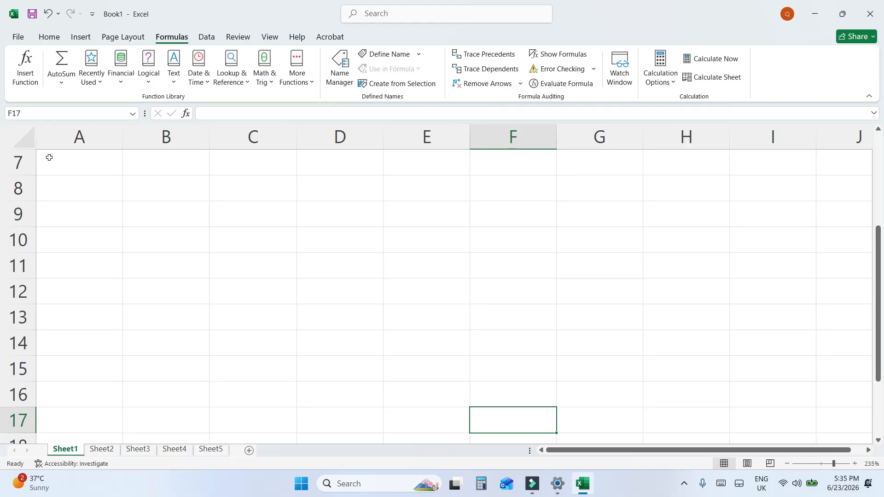
# Select the entire worksheet three times, selecting cells B9 and C5 in between, to read its row and column counts in the Name Box
pyautogui.click(22, 130)
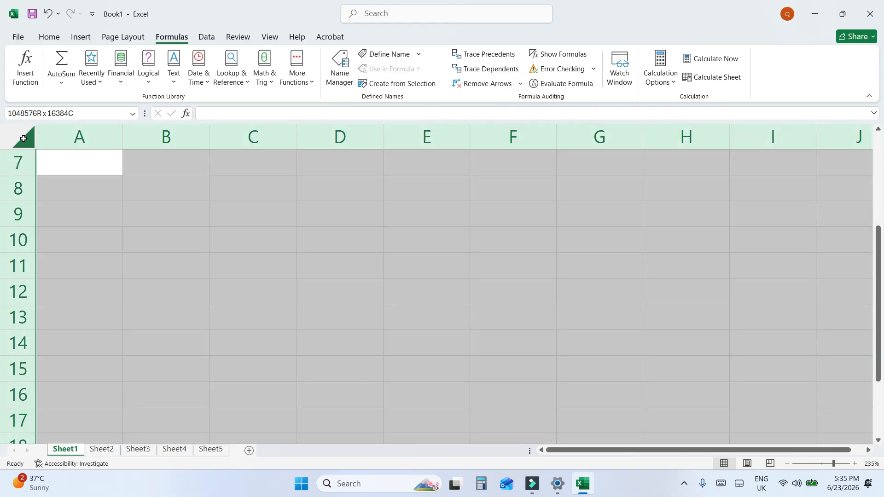
pyautogui.click(124, 210)
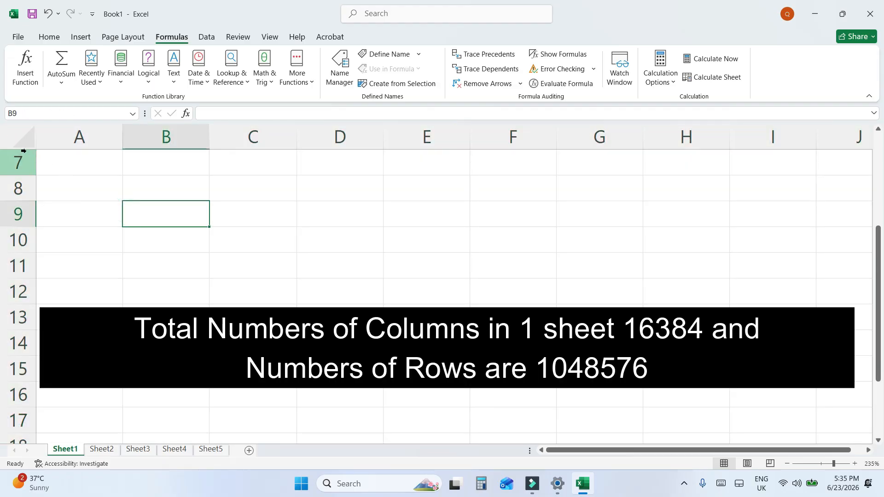
pyautogui.scroll(2, 20, 171)
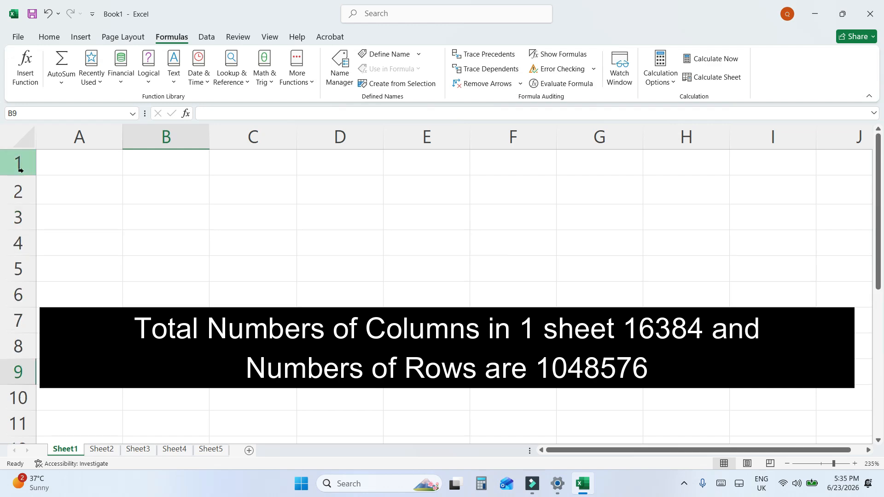
pyautogui.click(17, 142)
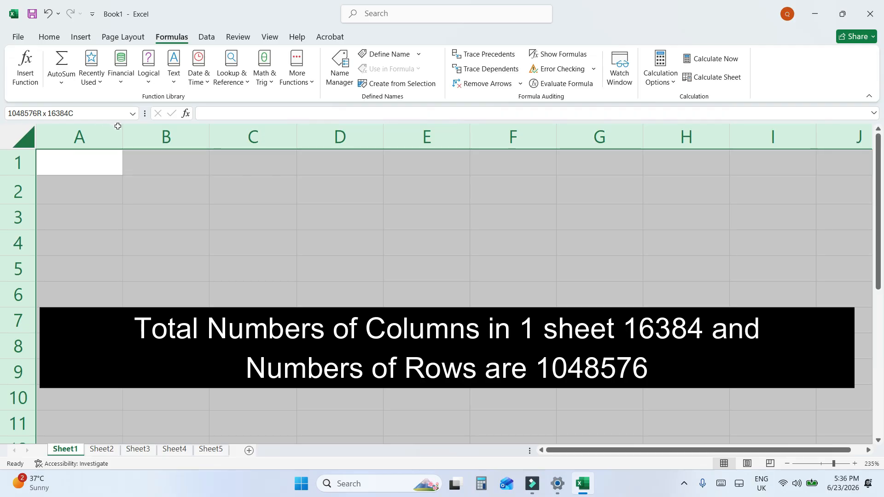
pyautogui.click(231, 275)
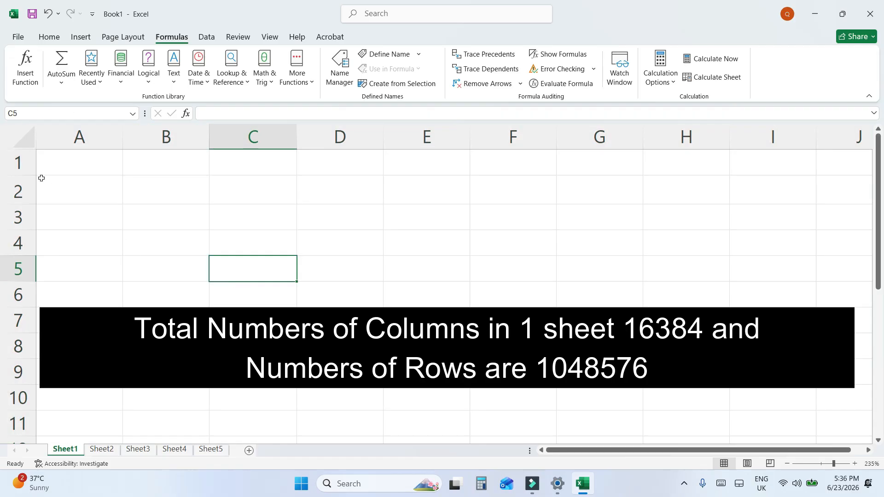
pyautogui.click(22, 141)
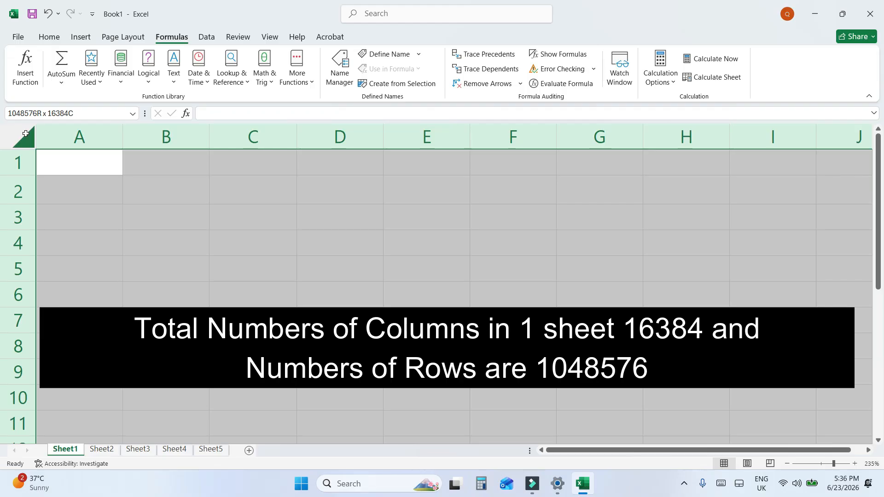
# Place the cursor in the formula bar for cell C3, and leave it without an entry by selecting cell C4
pyautogui.click(250, 235)
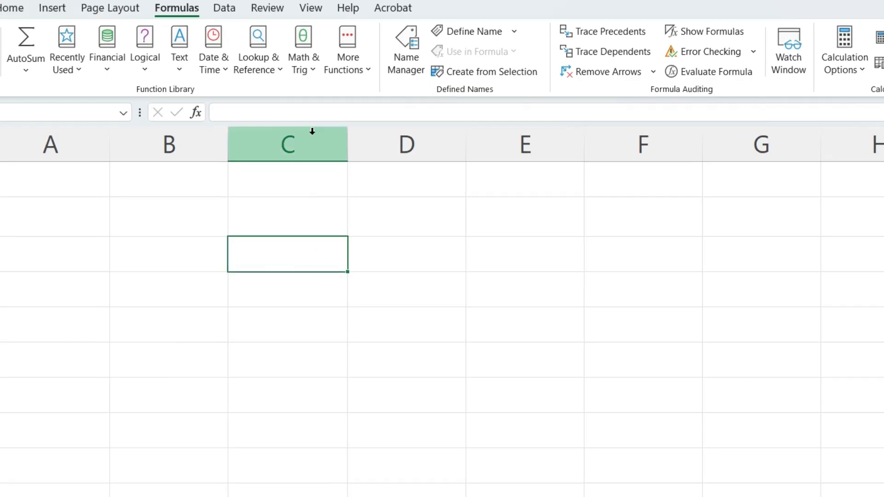
pyautogui.click(279, 110)
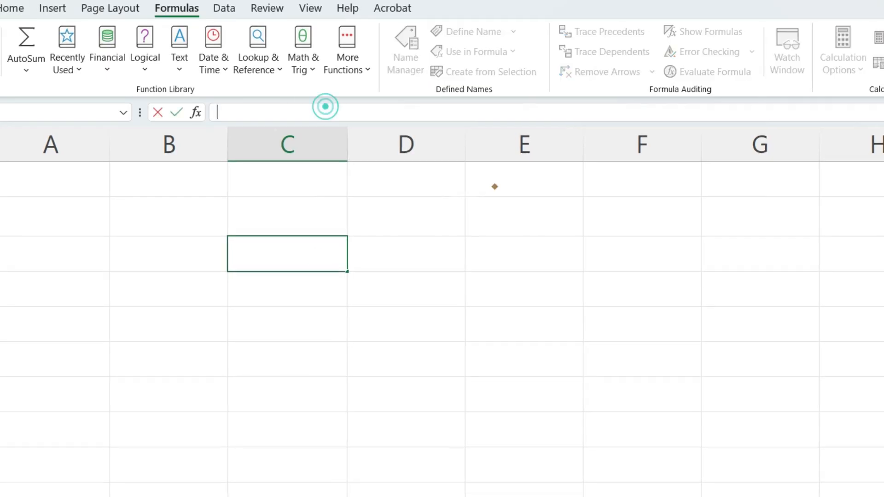
pyautogui.click(328, 295)
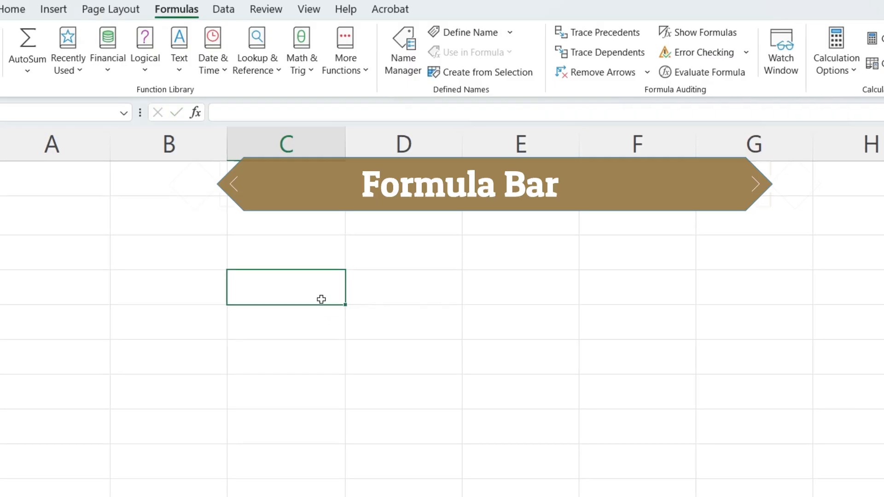
# Enter a first name in cell C4 and reselect the cell to view its content in the formula bar
pyautogui.write('Ahmad')
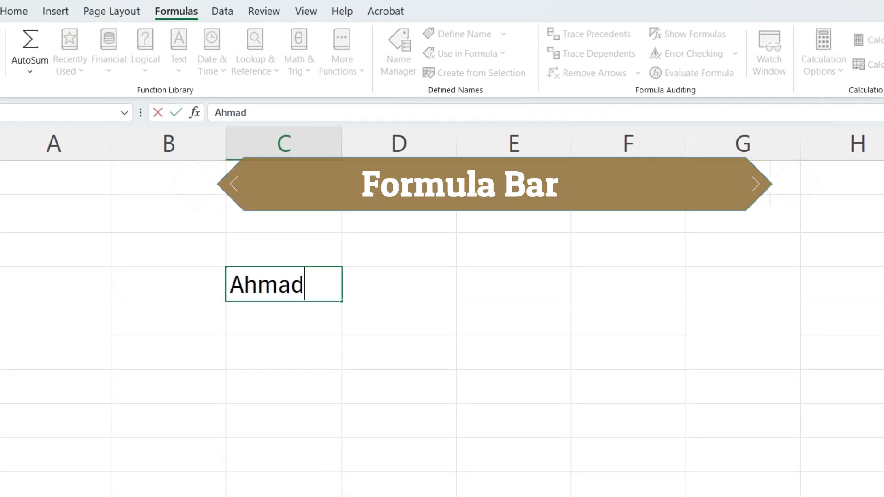
pyautogui.press('Return')
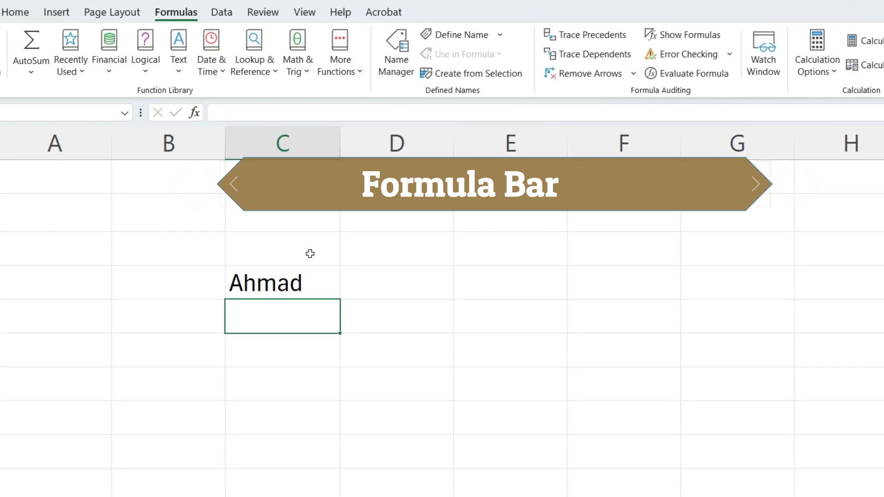
pyautogui.click(318, 284)
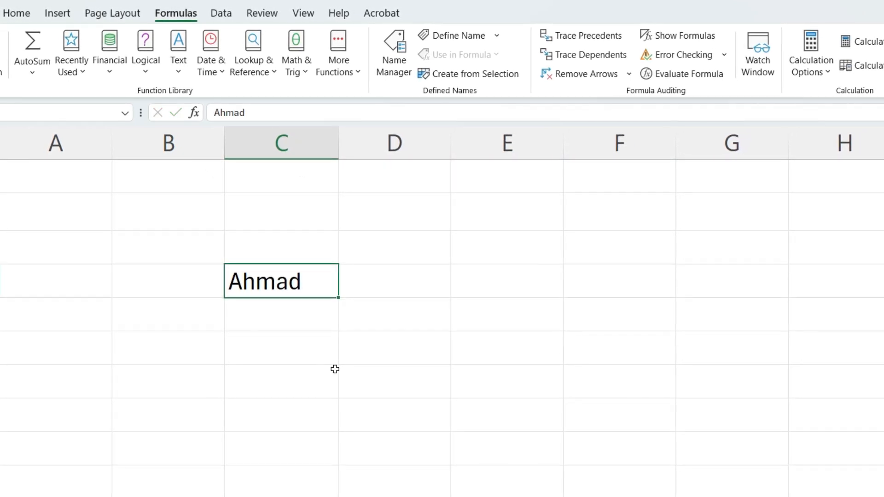
pyautogui.click(316, 284)
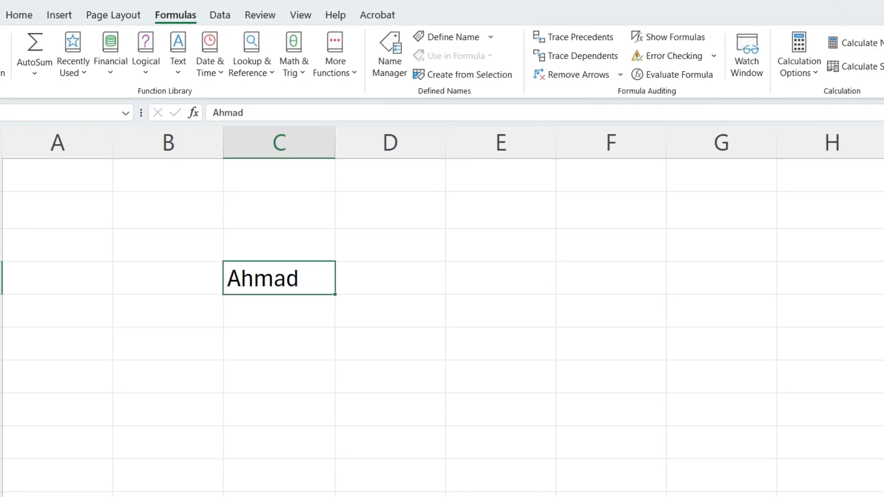
# Shorten the name in cell C4 to "Ah" through the formula bar, and compare the bar's content for cells C4 and C5
pyautogui.click(258, 110)
pyautogui.press('BackSpace')
pyautogui.press('BackSpace')
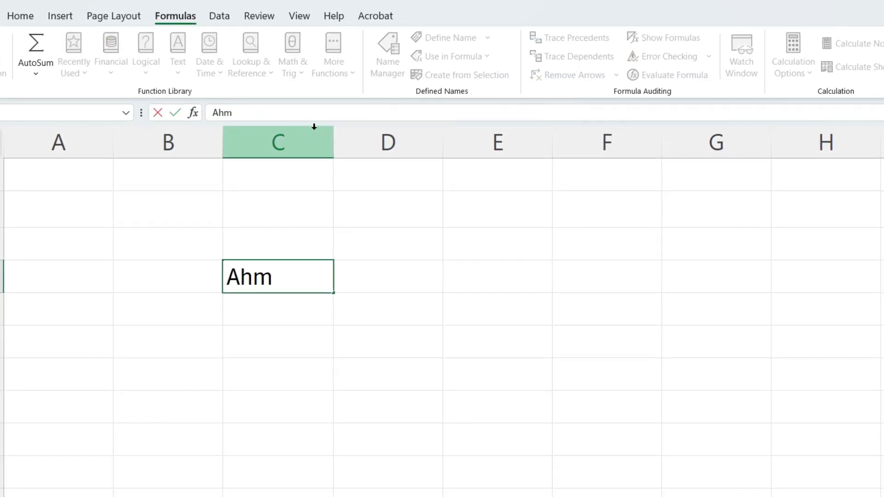
pyautogui.press('BackSpace')
pyautogui.press('Return')
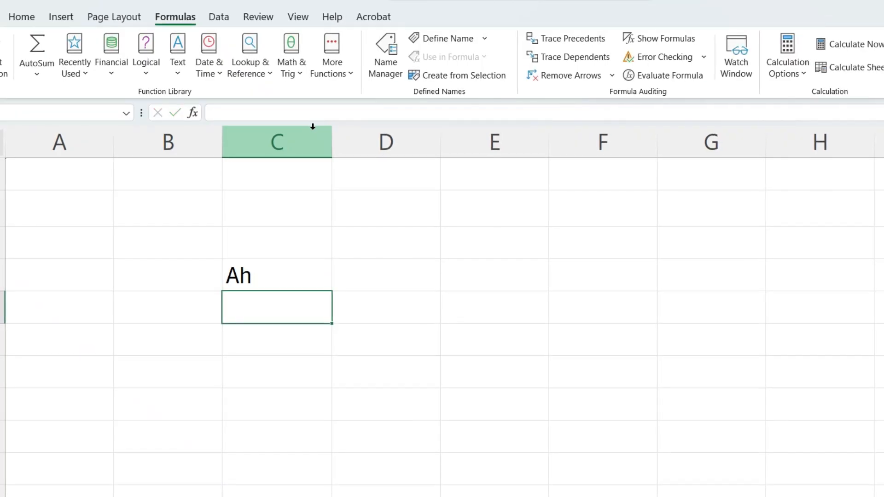
pyautogui.click(290, 273)
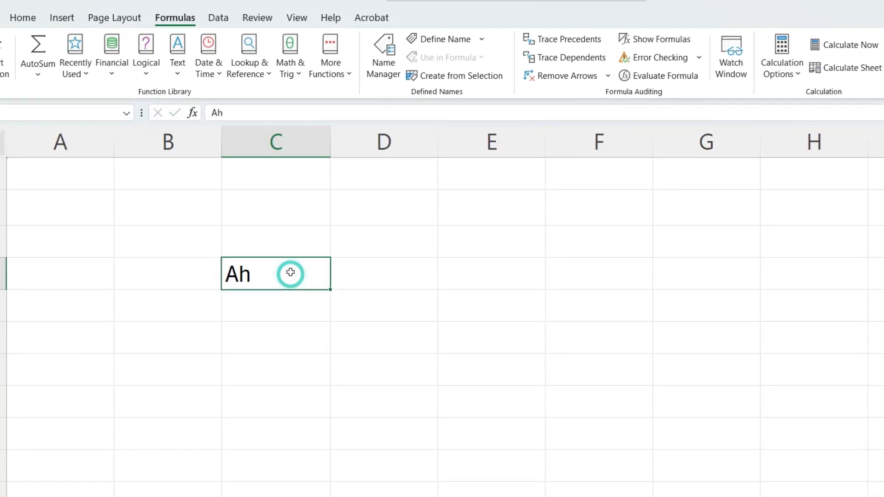
pyautogui.click(282, 298)
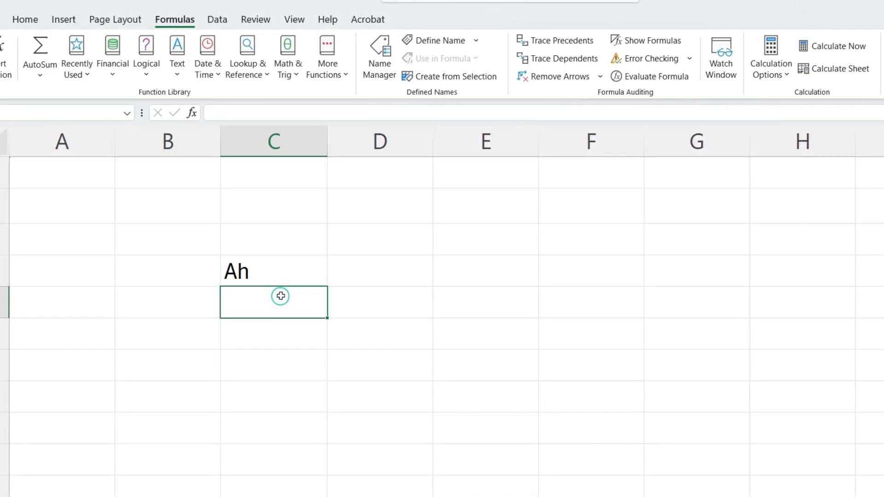
pyautogui.click(272, 274)
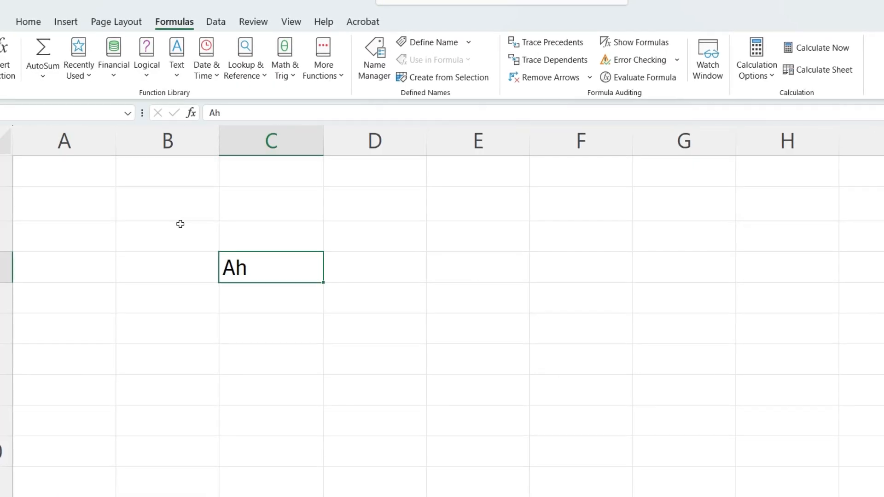
# Enter the numbers 10 in cell B1 and 20 in cell C1
pyautogui.click(180, 224)
pyautogui.click(149, 195)
pyautogui.click(138, 173)
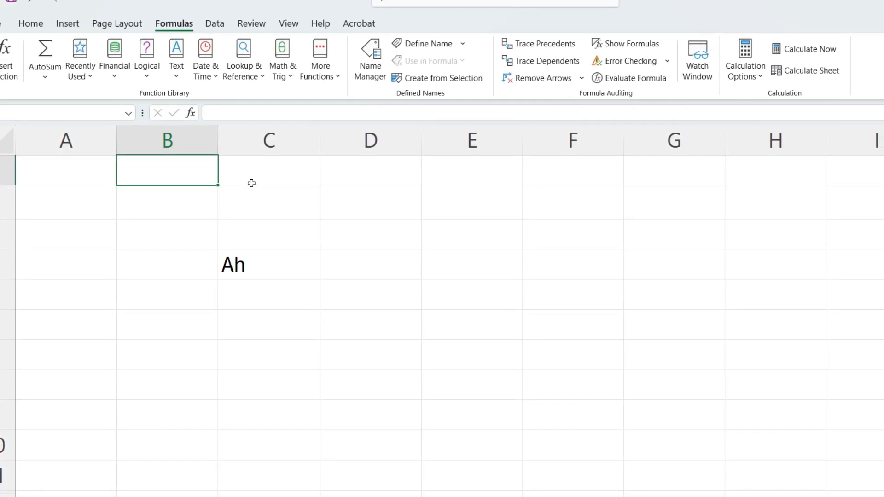
pyautogui.write('10')
pyautogui.press('Tab')
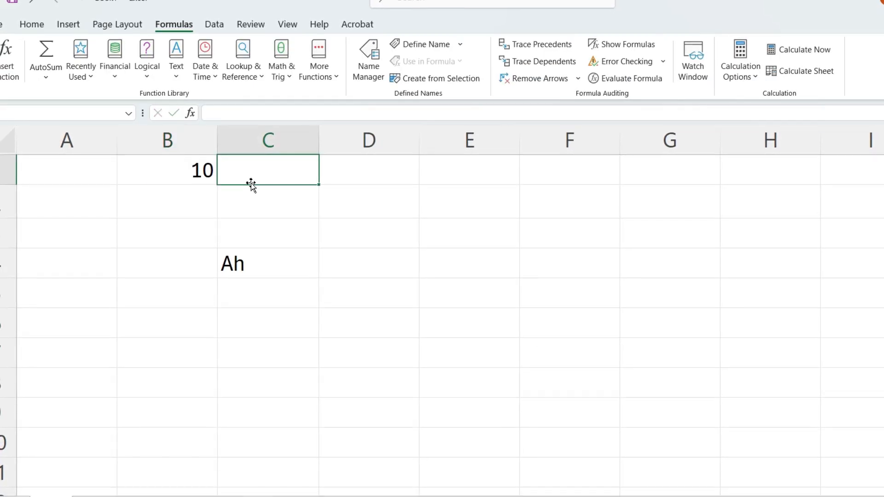
pyautogui.write('20')
pyautogui.press('Tab')
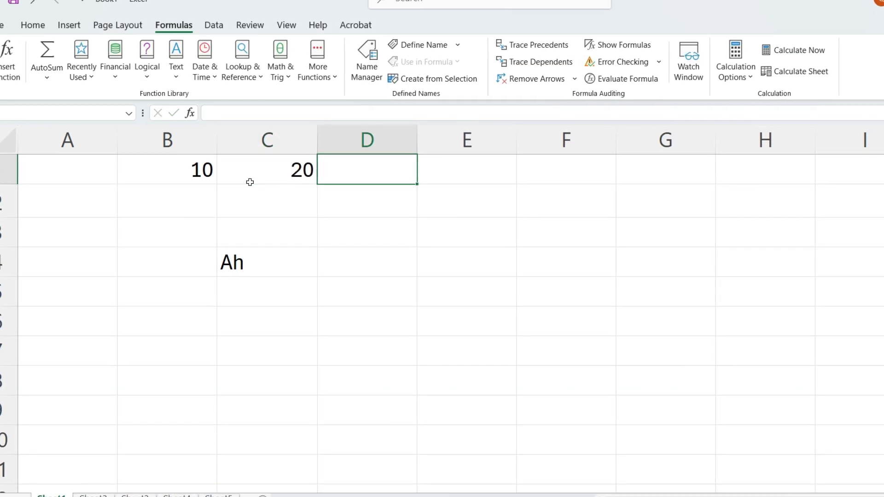
# Add the two numbers in cell D1 with the formula =B1+C1
pyautogui.write('=')
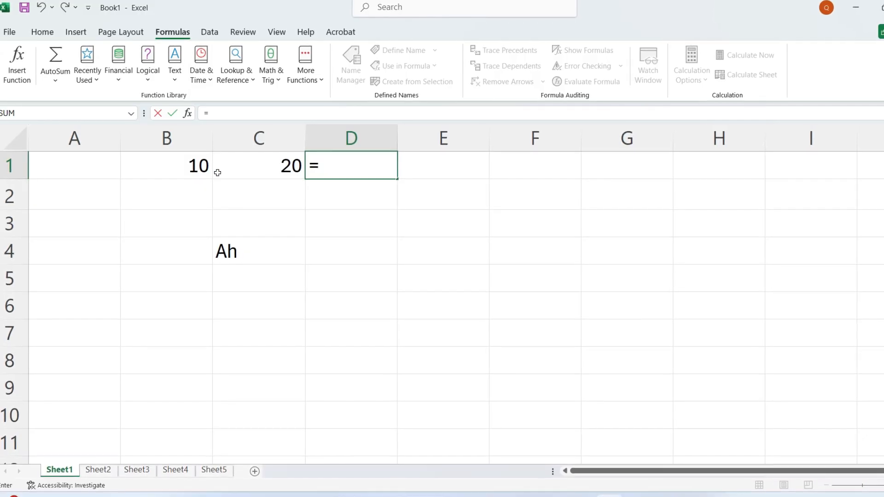
pyautogui.click(197, 166)
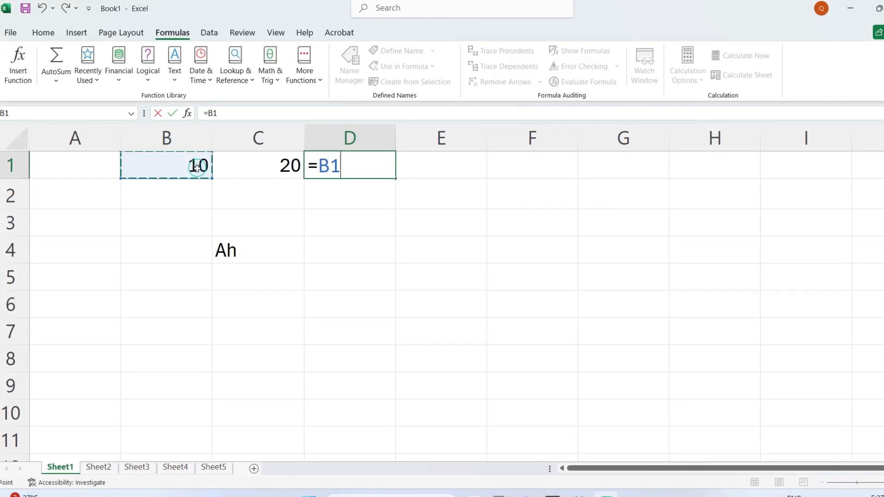
pyautogui.click(255, 174)
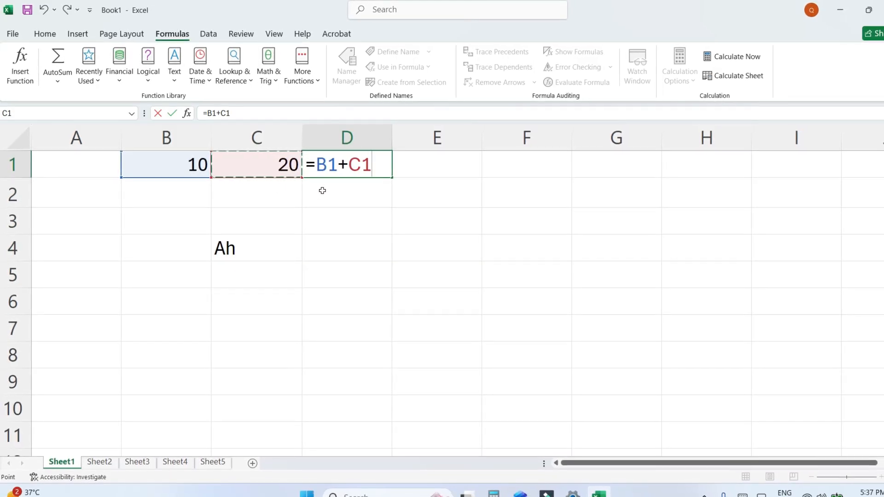
pyautogui.press('Return')
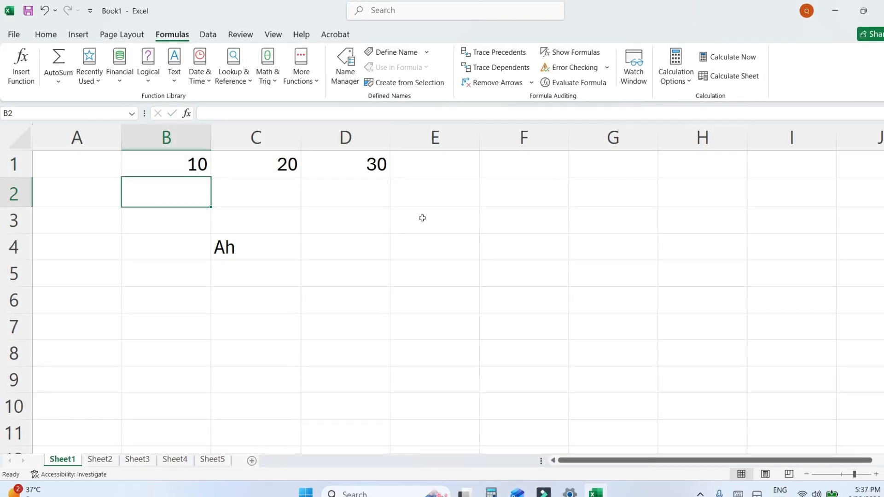
# Examine the formula behind the result in cell D1, both inside the cell and in the formula bar
pyautogui.click(373, 174)
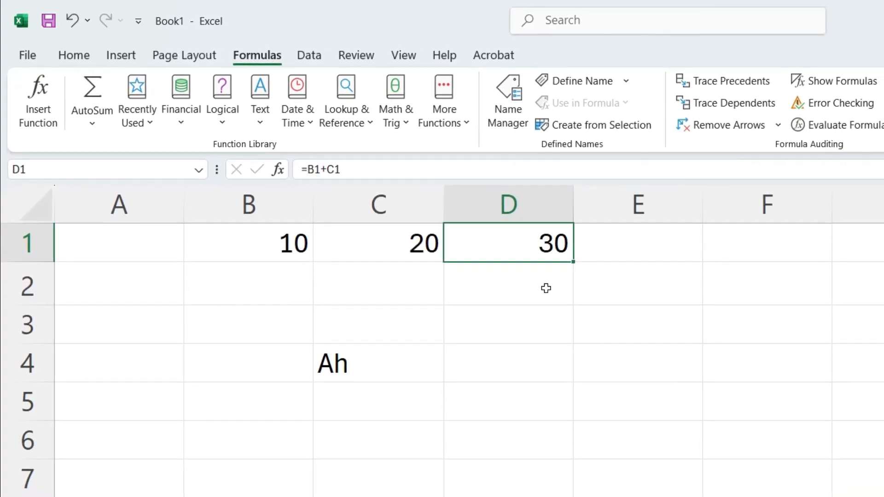
pyautogui.doubleClick(537, 239)
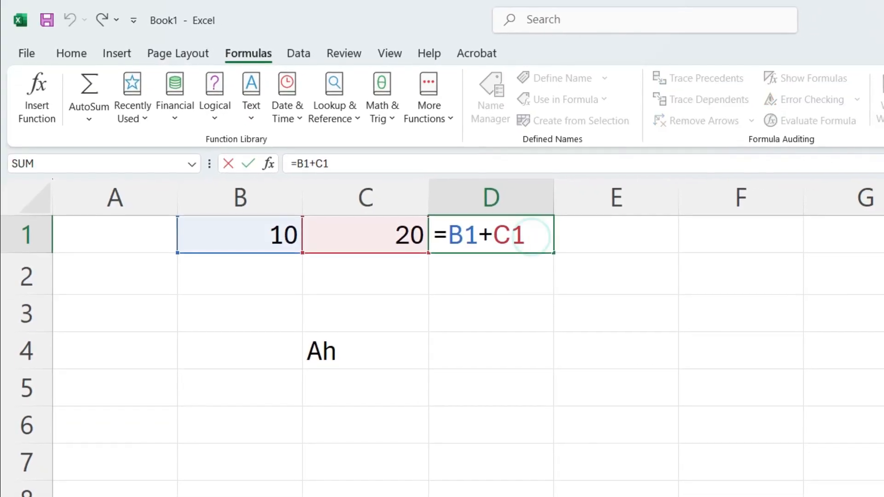
pyautogui.press('Return')
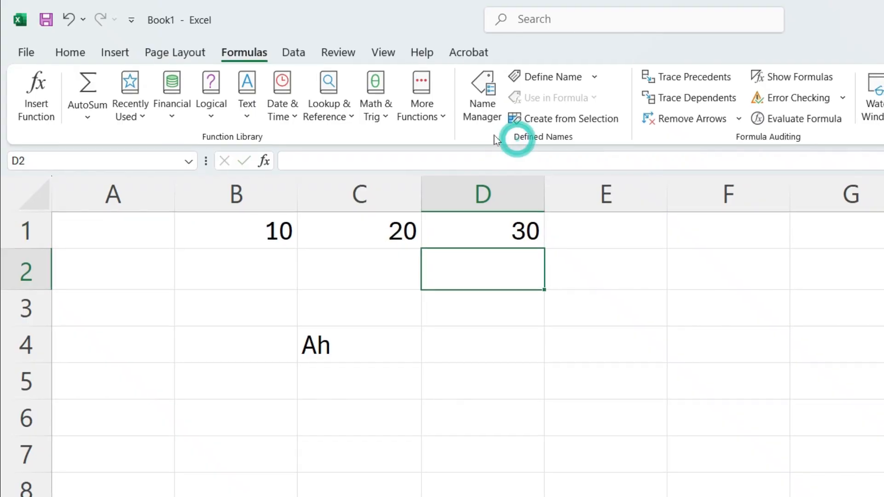
pyautogui.click(517, 240)
pyautogui.click(390, 161)
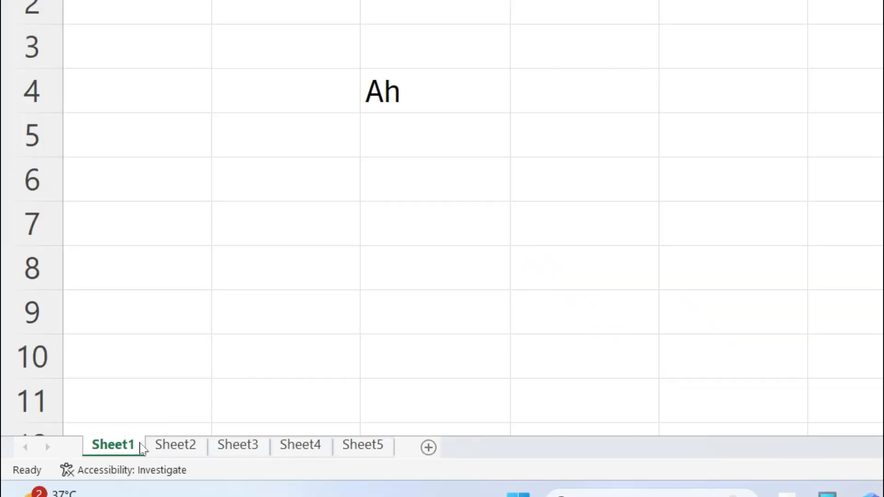
# Switch to Sheet3 and back to Sheet2, and delete the Sheet2 worksheet
pyautogui.click(238, 447)
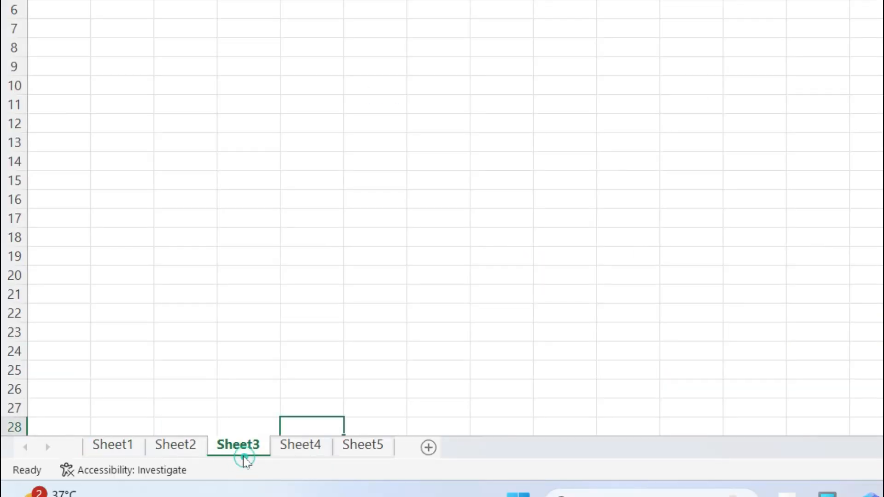
pyautogui.click(174, 449)
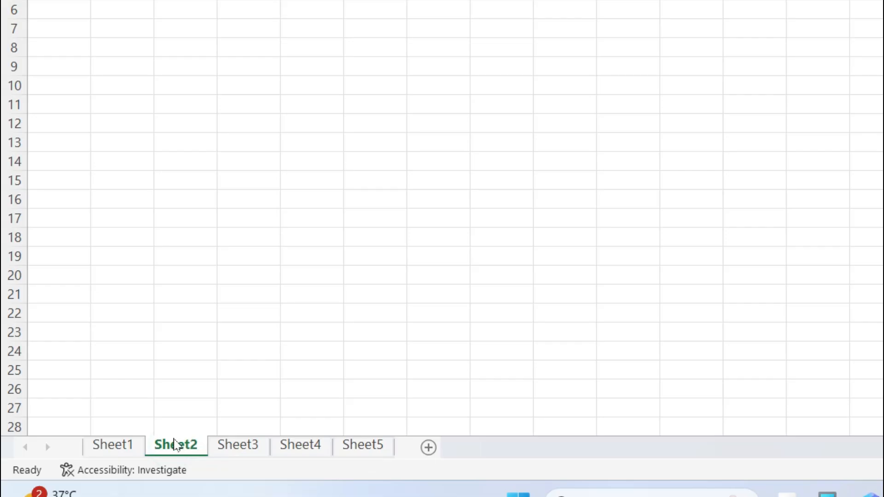
pyautogui.rightClick(175, 444)
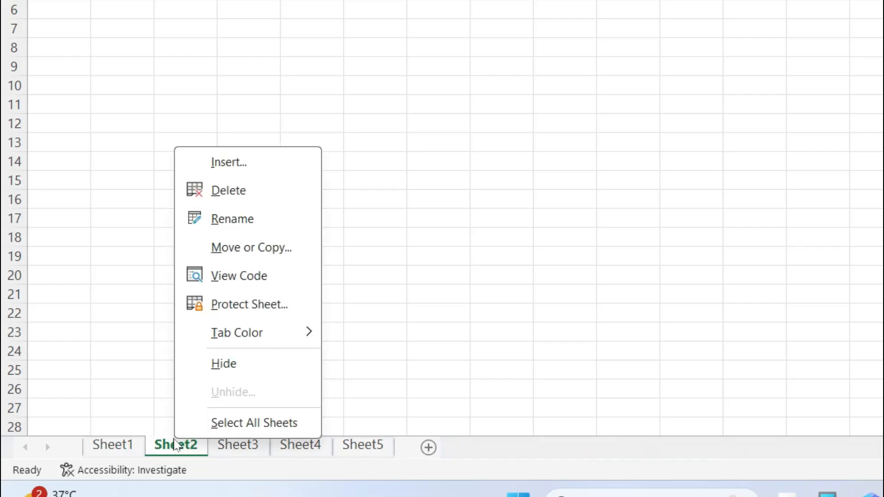
pyautogui.click(238, 194)
# Rename the Sheet3 worksheet as Finance
pyautogui.rightClick(185, 445)
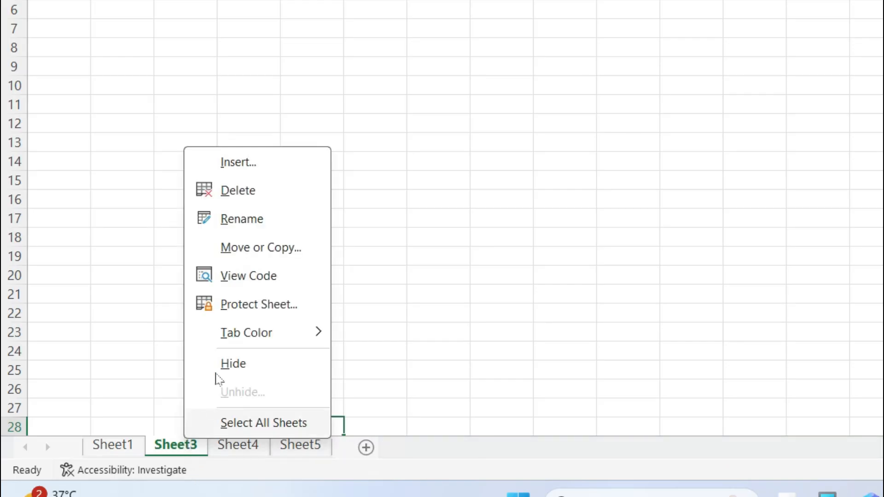
pyautogui.click(249, 220)
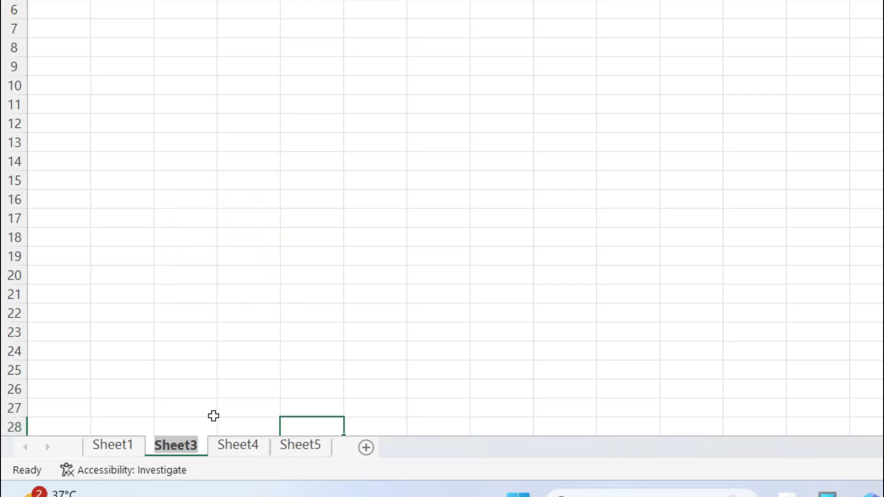
pyautogui.write('Finance')
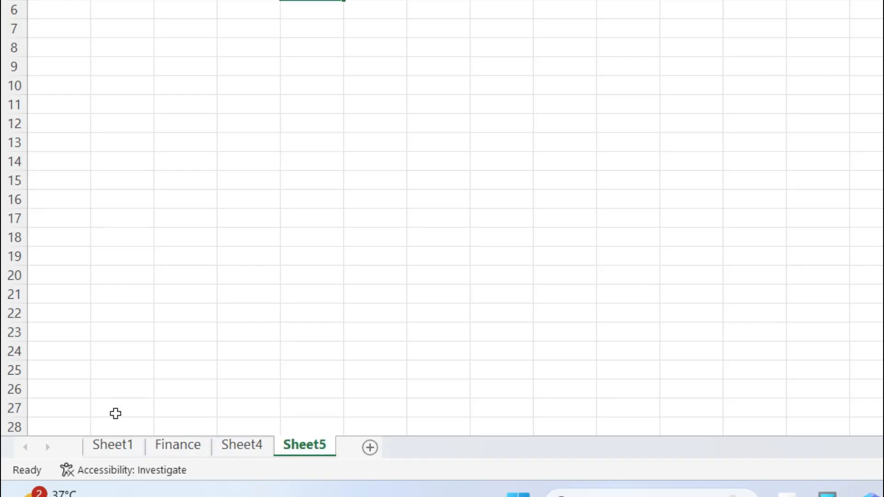
# Move the Finance worksheet to the end of the sheets in Book1 without creating a copy
pyautogui.rightClick(177, 451)
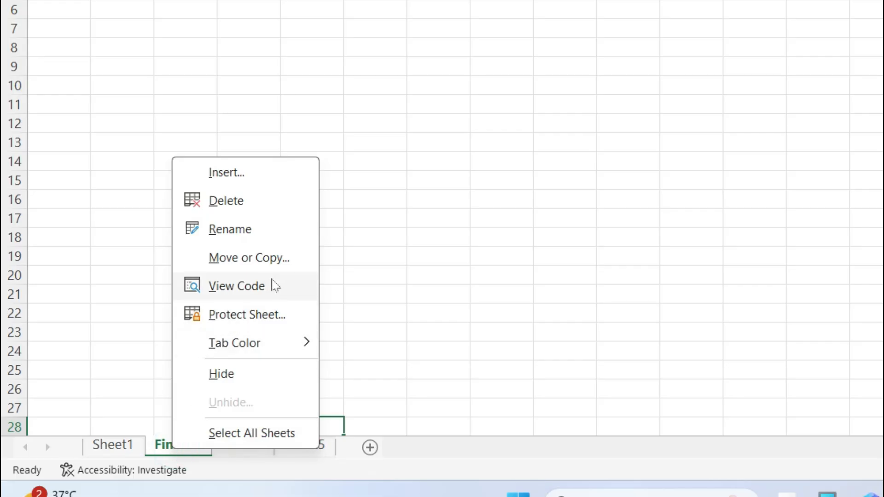
pyautogui.click(279, 267)
pyautogui.click(197, 316)
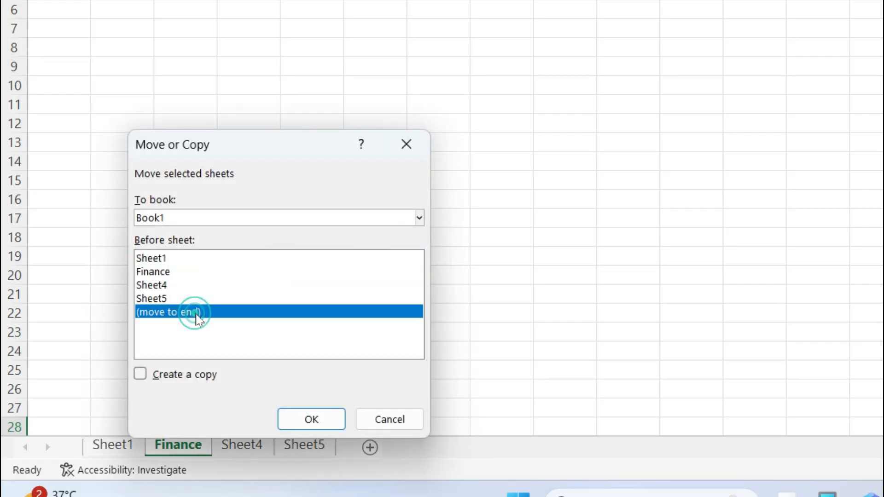
pyautogui.click(310, 419)
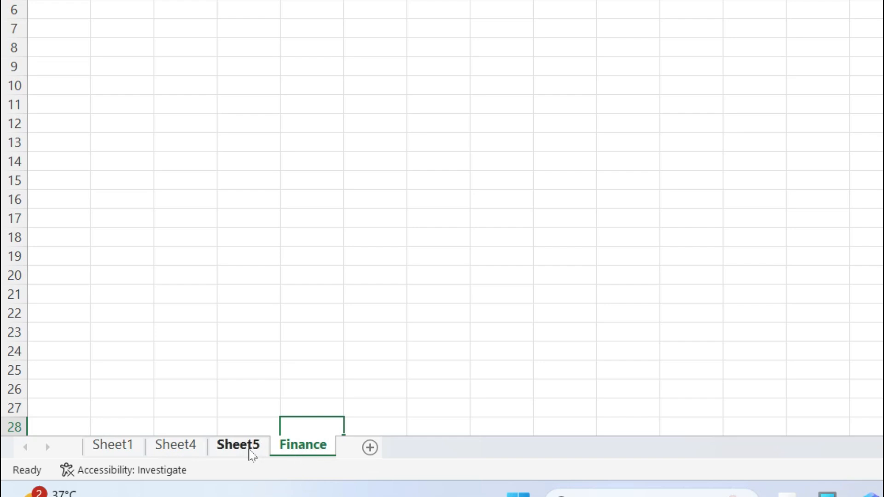
# Set the tab color of the Sheet5 worksheet to the standard red, and open the sheet options for Sheet4
pyautogui.rightClick(232, 455)
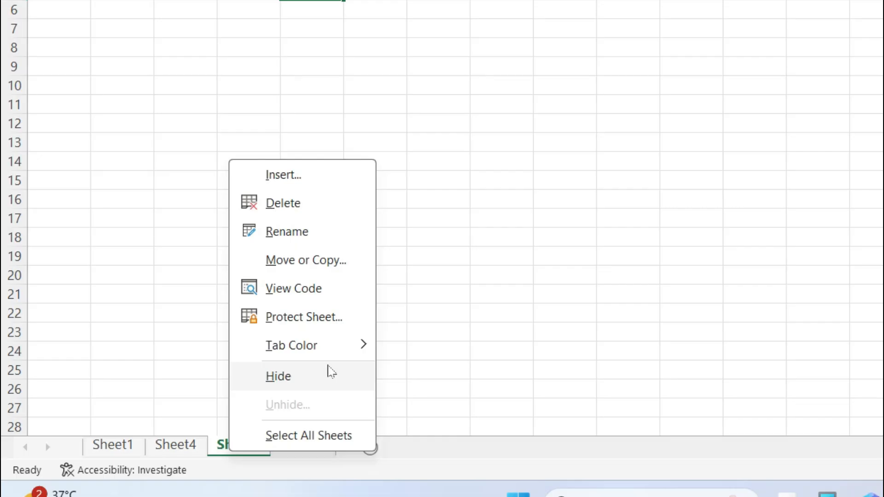
pyautogui.moveTo(352, 349)
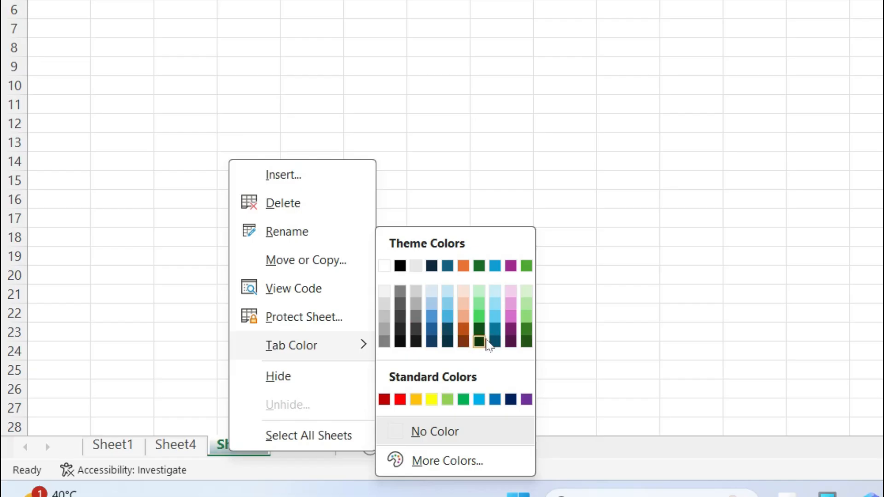
pyautogui.click(400, 399)
pyautogui.rightClick(175, 453)
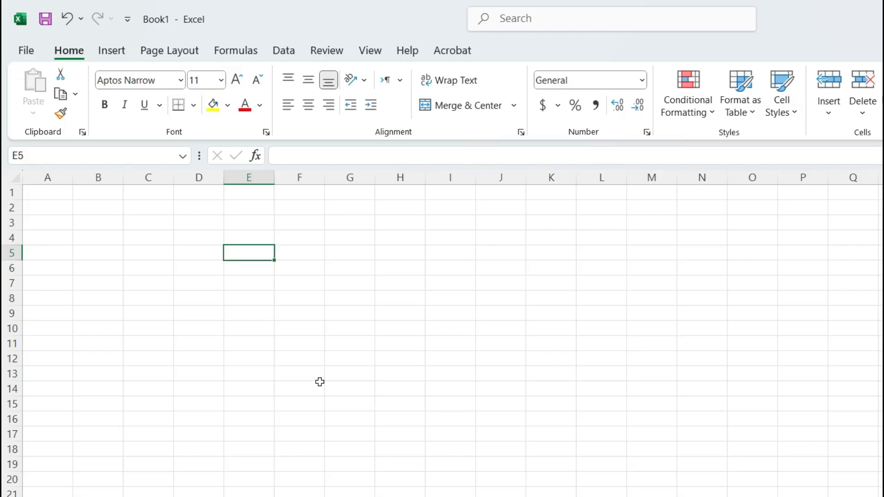
# Enter the numbers 1 and 2 in cells A2 and A3 under the Numbers heading
pyautogui.scroll(1, 320, 382)
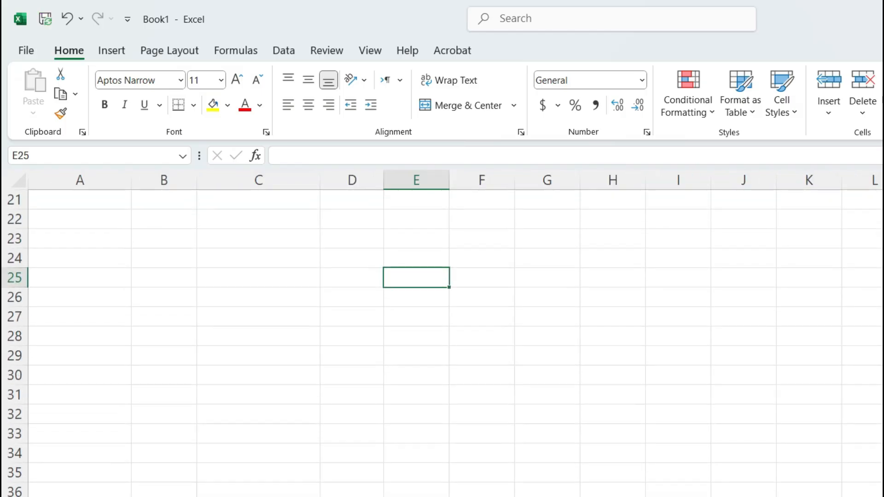
pyautogui.scroll(7, 237, 222)
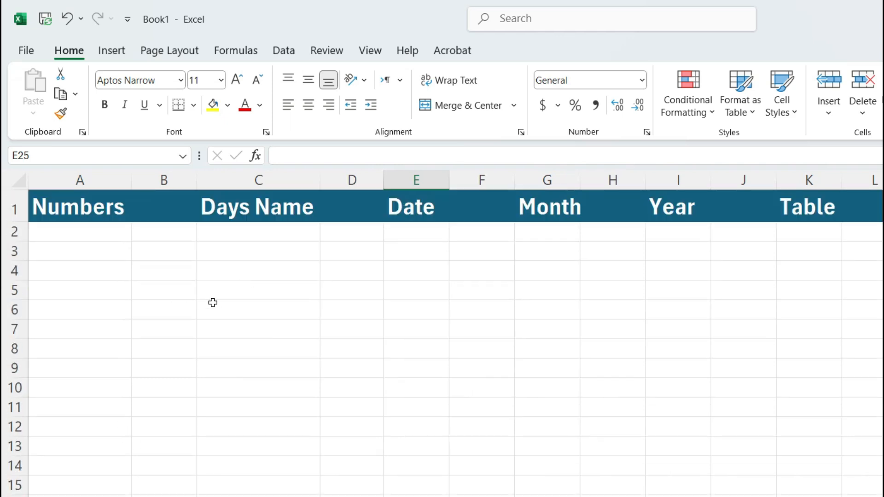
pyautogui.click(102, 236)
pyautogui.write('1')
pyautogui.press('Return')
pyautogui.write('2')
pyautogui.press('Return')
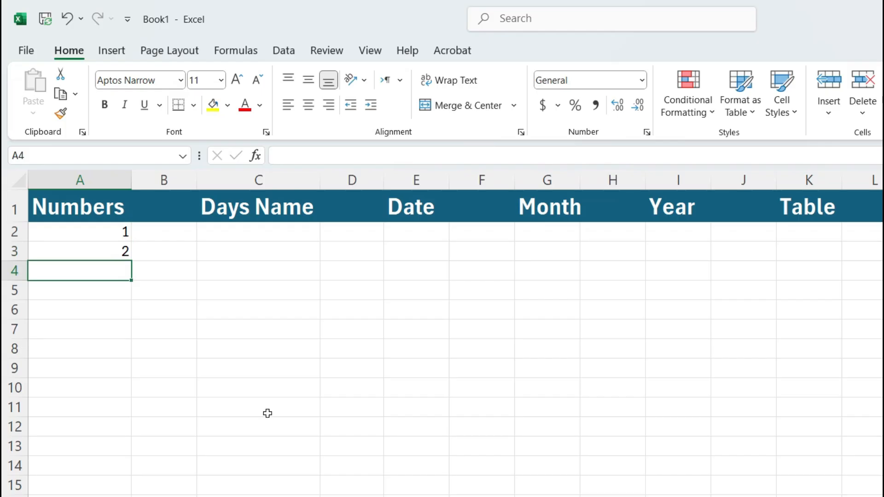
# Extend the number series from A2:A3 down to cell A12
pyautogui.click(116, 234)
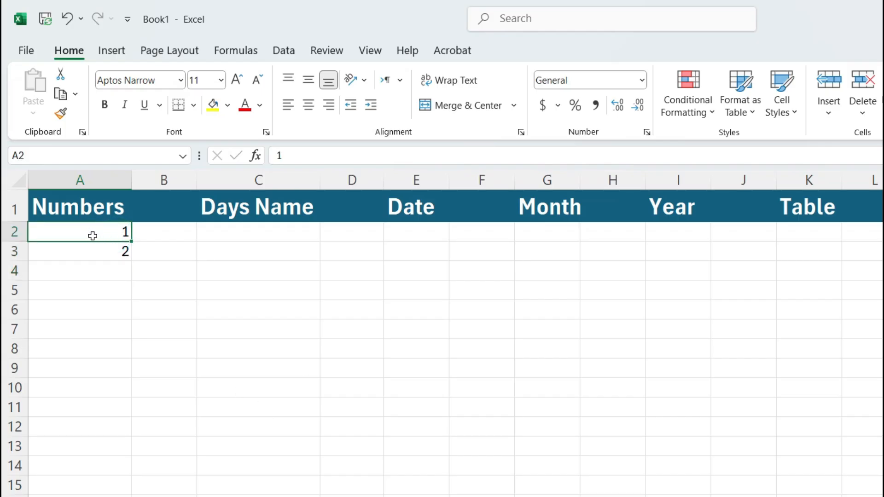
pyautogui.moveTo(95, 234); pyautogui.dragTo(96, 250)
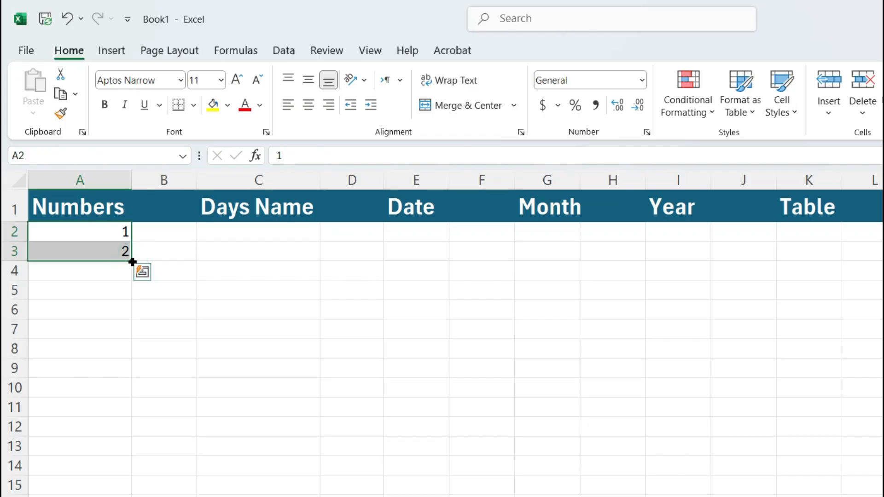
pyautogui.moveTo(132, 262); pyautogui.dragTo(133, 430)
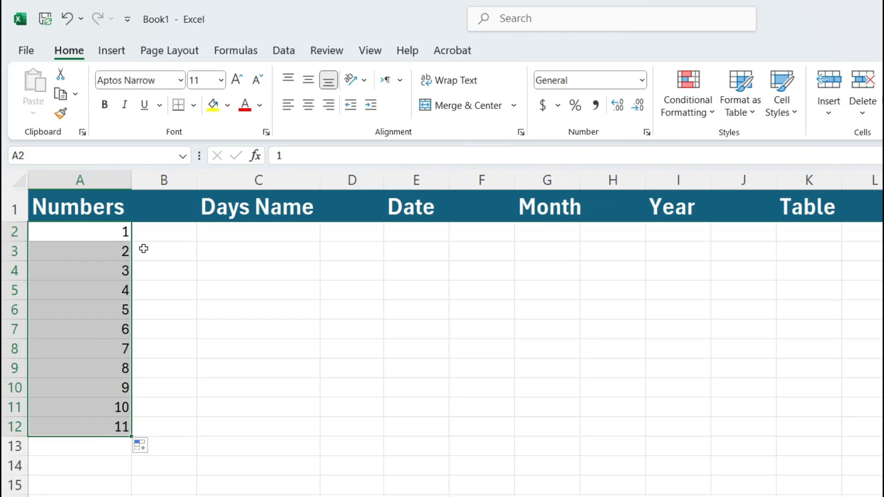
# Enter Saturday and Sunday in C2 and C3 under Days Name, and fill the day series down to C12
pyautogui.click(227, 229)
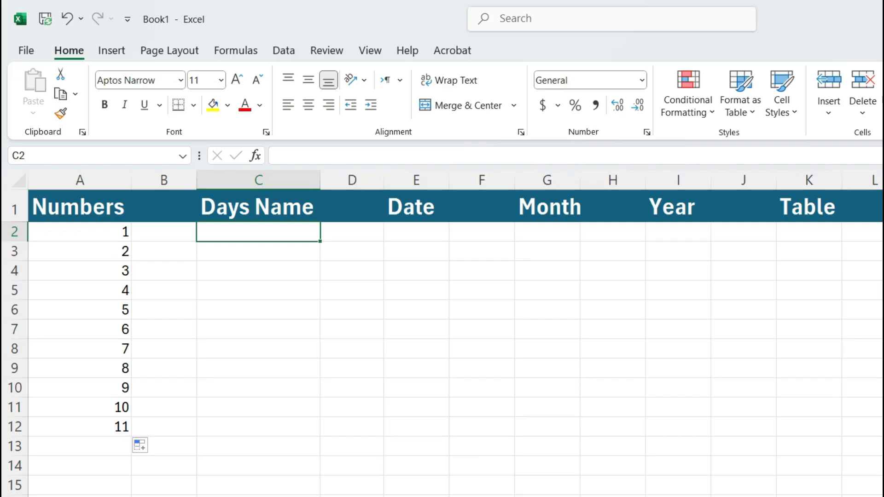
pyautogui.write('Saturday')
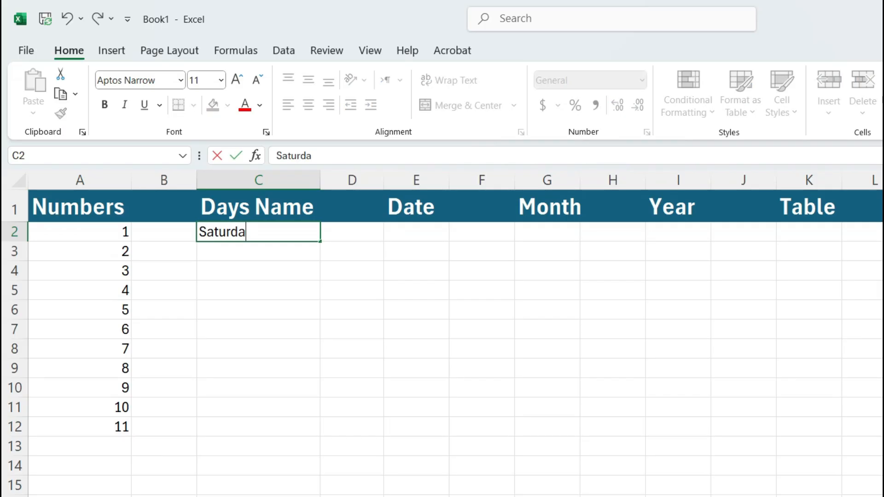
pyautogui.press('Return')
pyautogui.write('s')
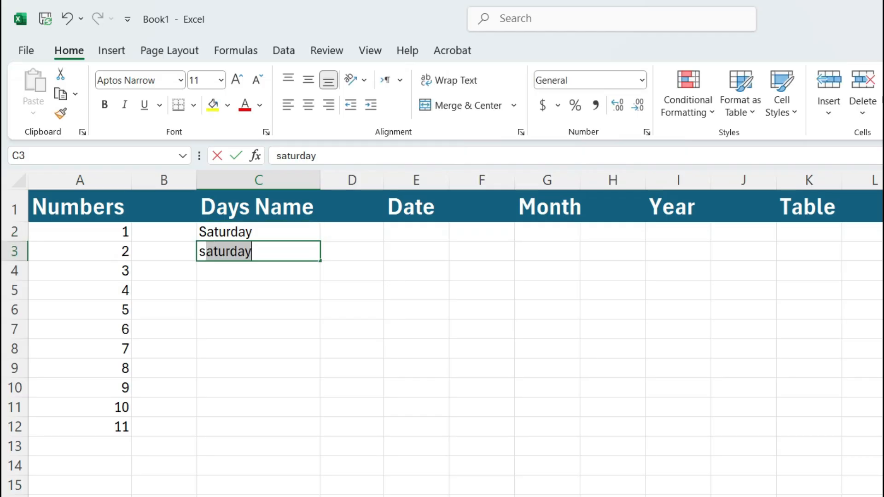
pyautogui.write('uSund')
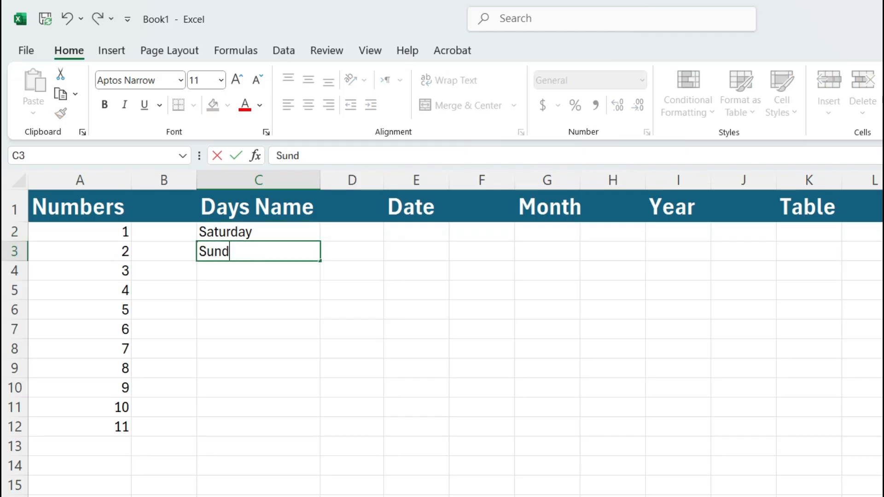
pyautogui.write('ay')
pyautogui.press('Return')
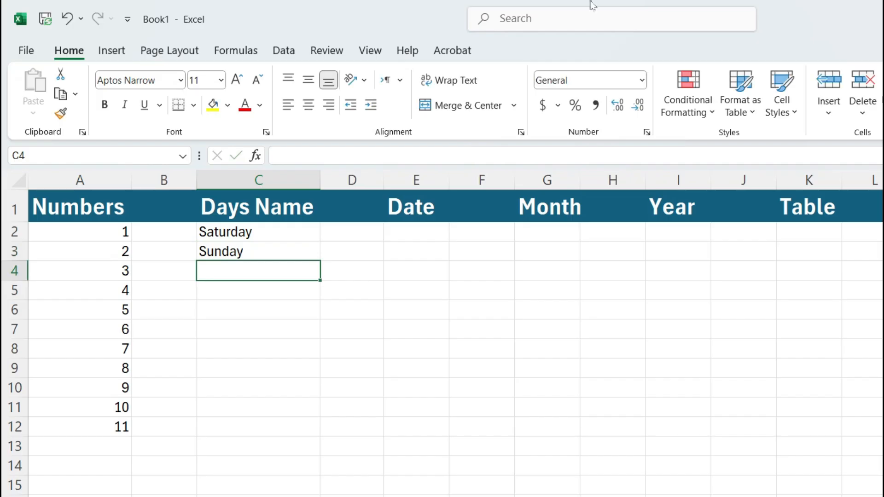
pyautogui.moveTo(292, 240); pyautogui.dragTo(322, 426)
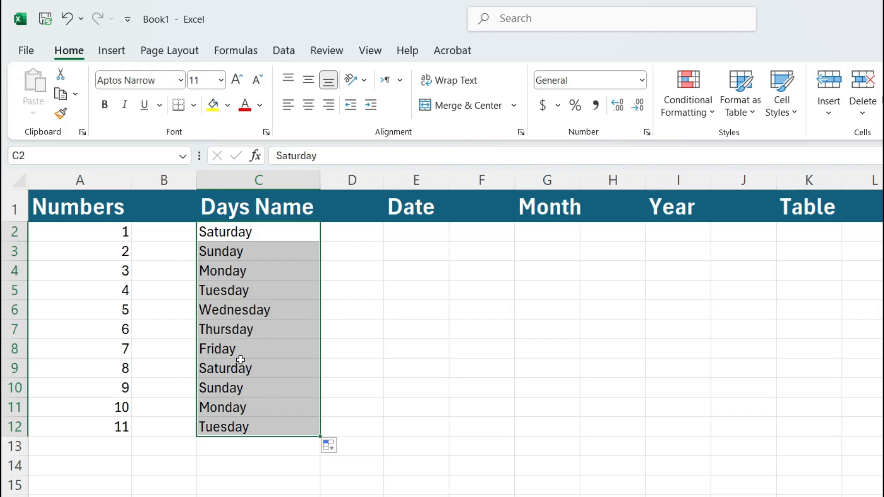
# Clear the repeated day names from cells C9 to C12 so the list ends at Friday
pyautogui.moveTo(233, 408); pyautogui.dragTo(232, 428)
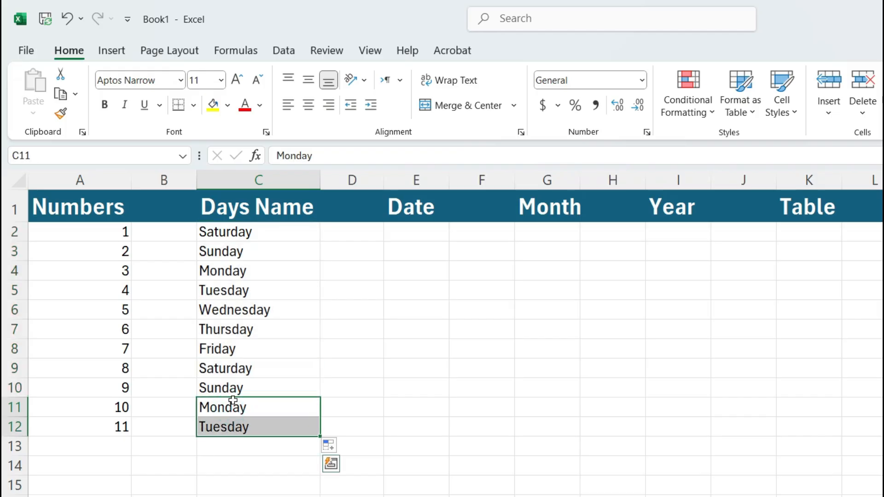
pyautogui.press('Delete')
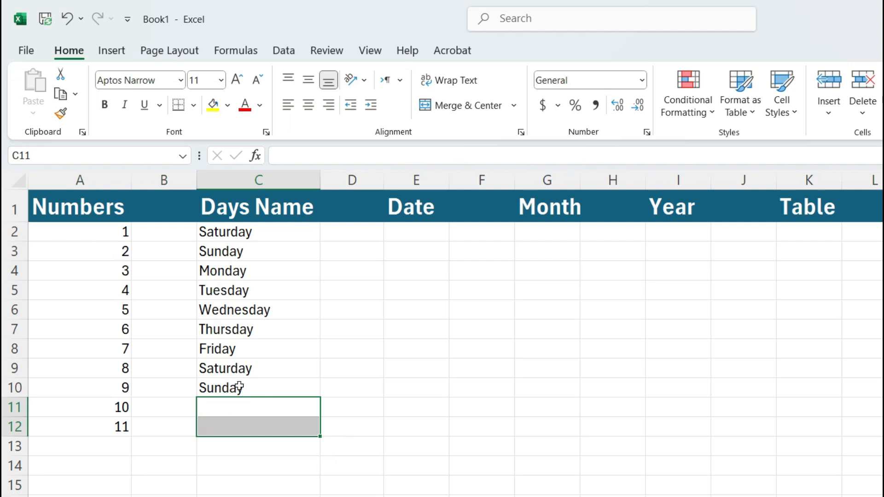
pyautogui.click(242, 381)
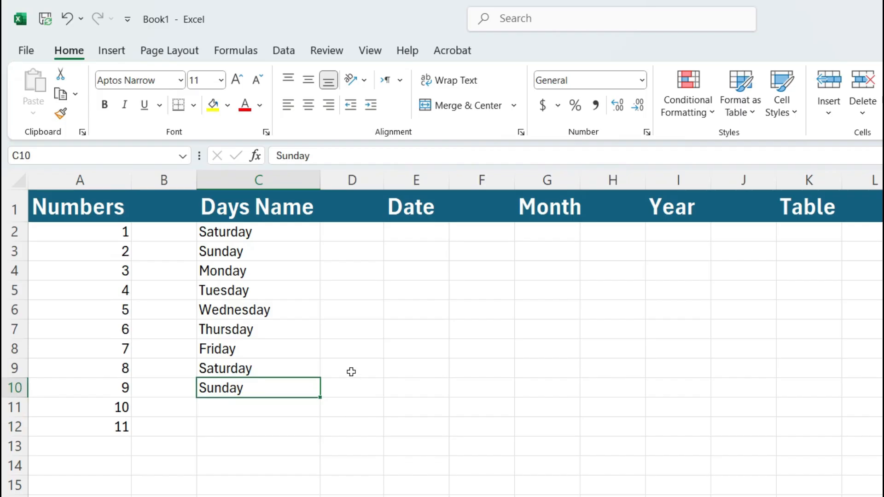
pyautogui.moveTo(275, 371); pyautogui.dragTo(276, 385)
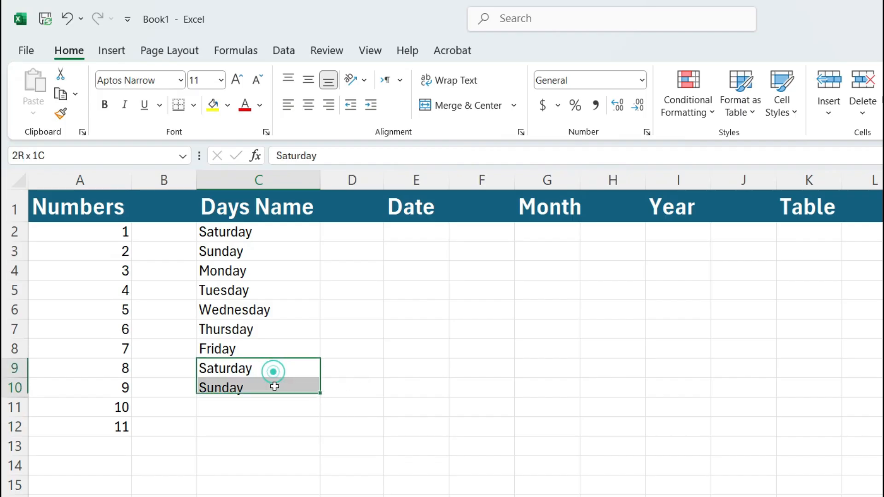
pyautogui.press('Delete')
pyautogui.click(269, 427)
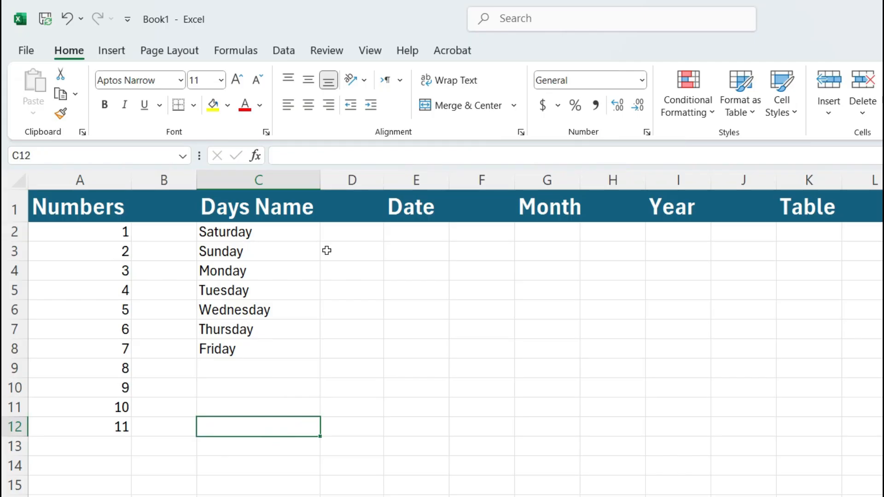
# Enter the dates 06/01/2026 and 6/02/2026 in E2 and E3, and fill the date series down to E12
pyautogui.click(426, 233)
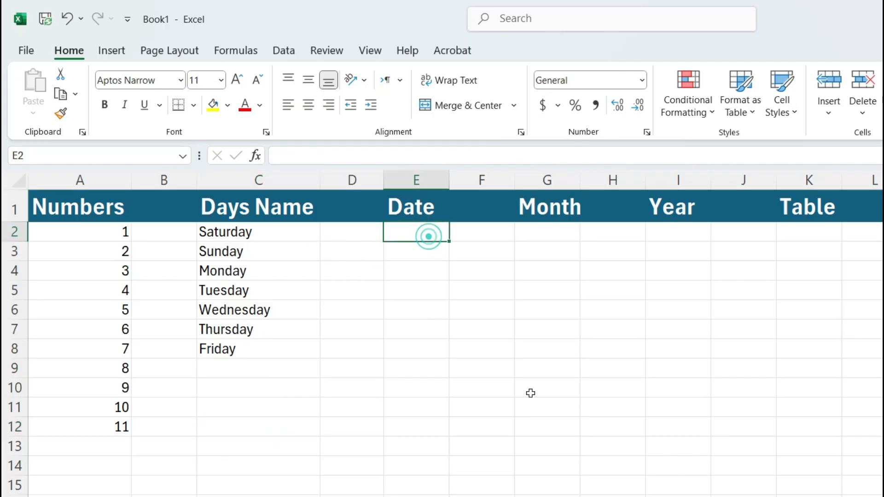
pyautogui.click(413, 244)
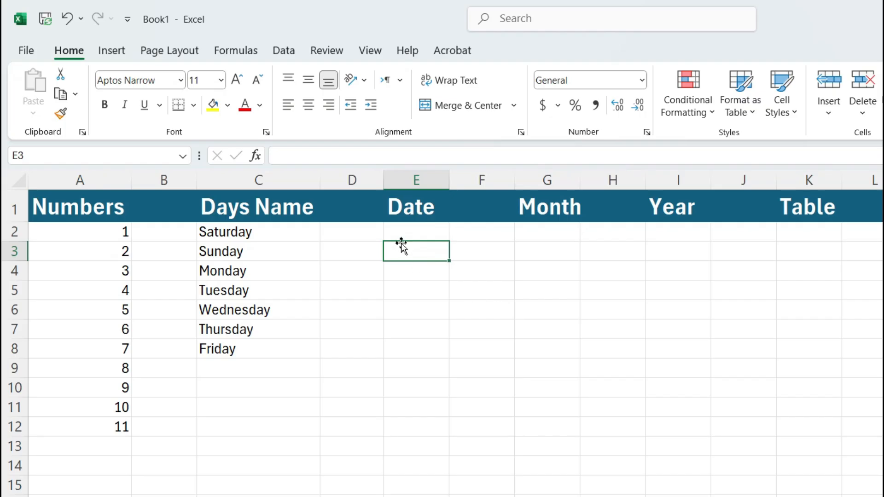
pyautogui.click(405, 232)
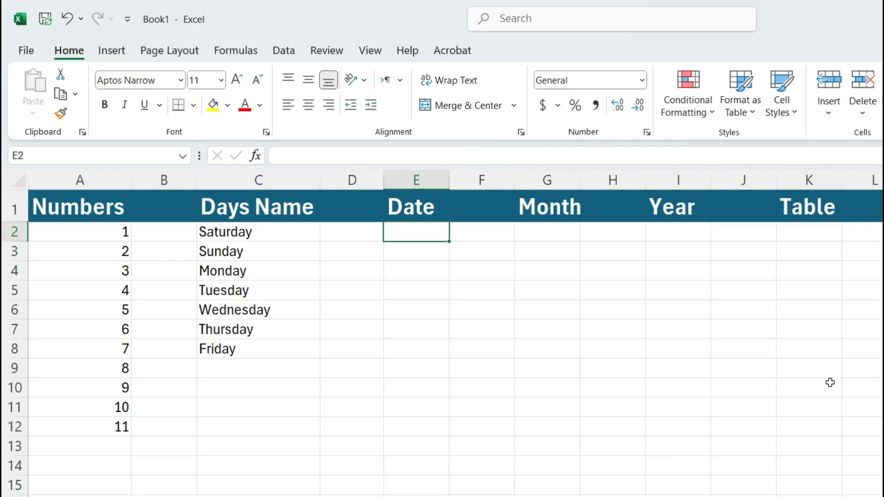
pyautogui.write('06')
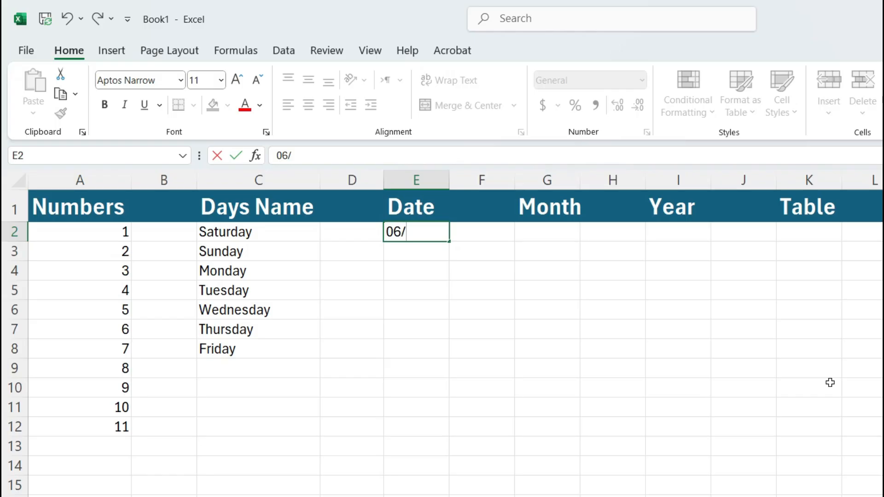
pyautogui.write('/01/2026')
pyautogui.press('Return')
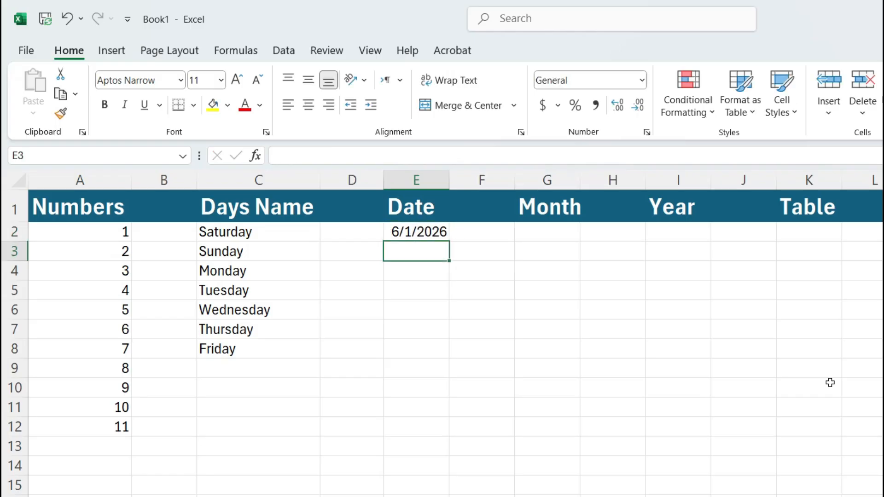
pyautogui.write('6')
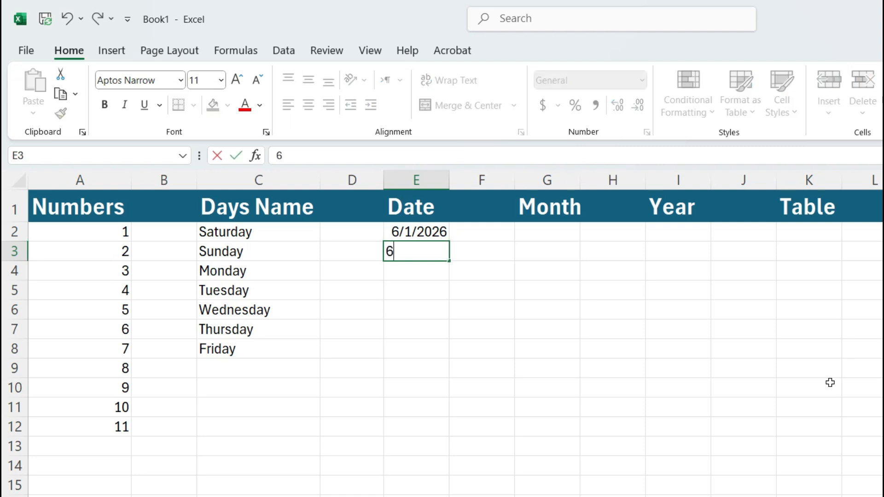
pyautogui.write('/02/2026')
pyautogui.press('Return')
pyautogui.moveTo(419, 232); pyautogui.dragTo(467, 416)
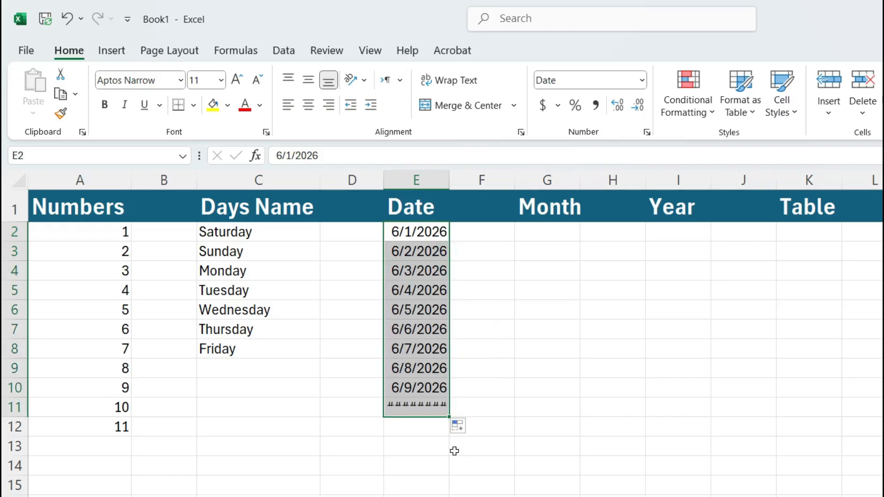
pyautogui.moveTo(449, 416); pyautogui.dragTo(450, 431)
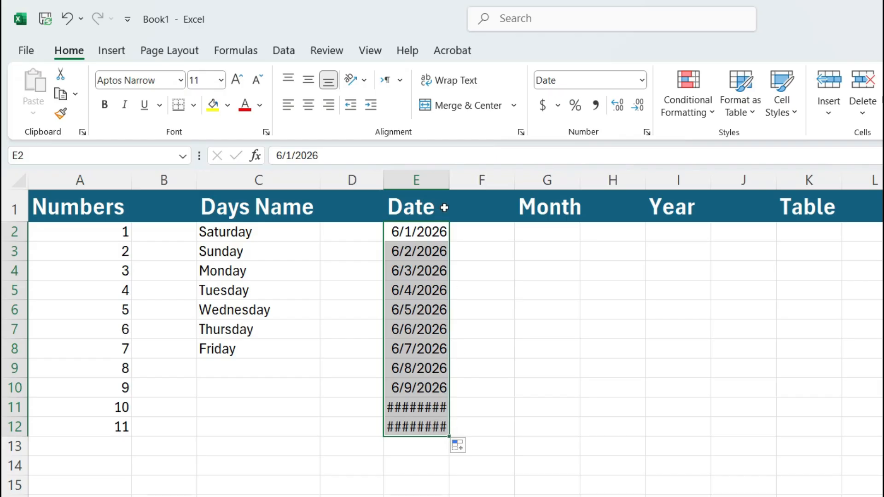
# Try widening column E by hand to about 10.78, undo it, and autofit the column to its dates
pyautogui.moveTo(449, 185); pyautogui.dragTo(469, 188)
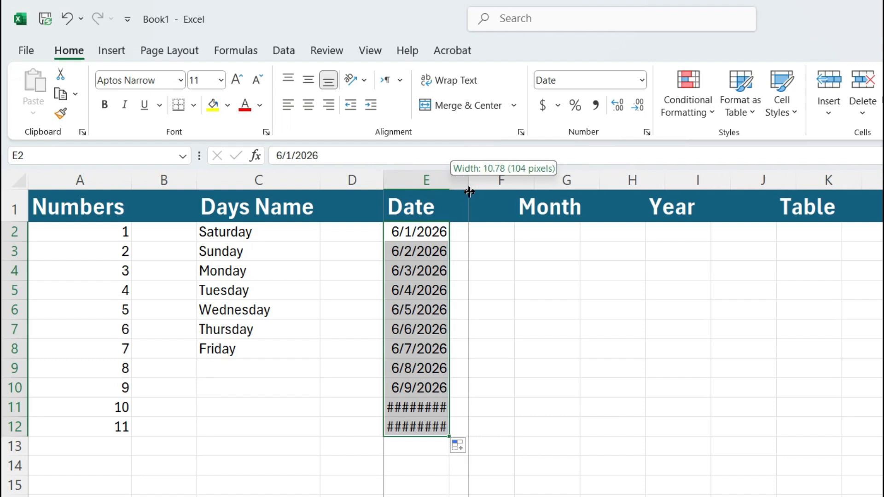
pyautogui.moveTo(469, 192); pyautogui.dragTo(469, 193)
pyautogui.hotkey('ctrl', 'z')
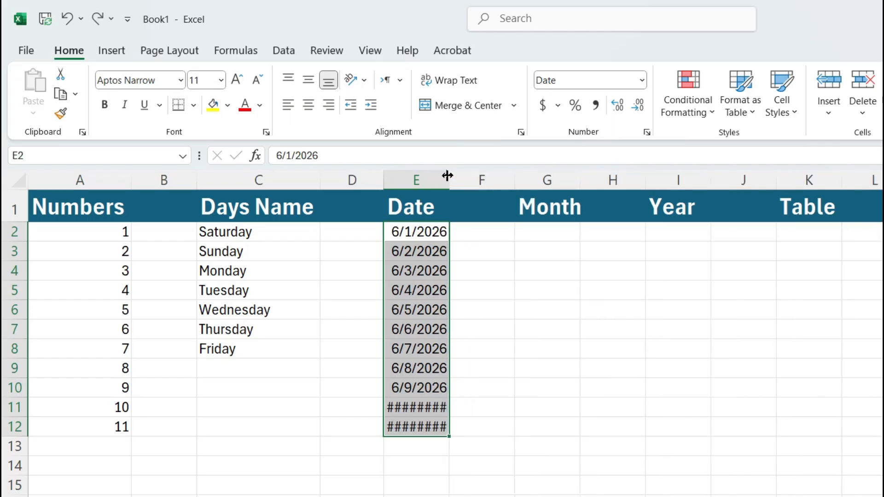
pyautogui.doubleClick(448, 184)
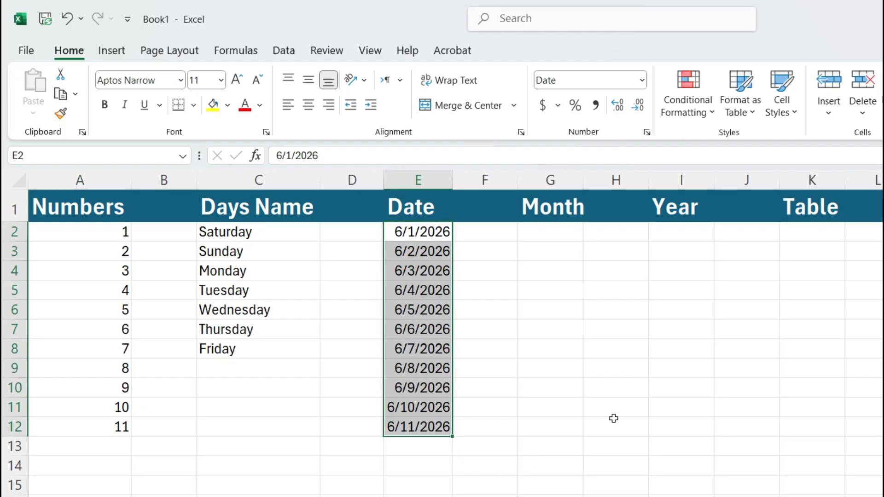
# Change the heading in G1 to Month Name and autofit column G to it
pyautogui.click(581, 217)
pyautogui.click(590, 221)
pyautogui.click(572, 204)
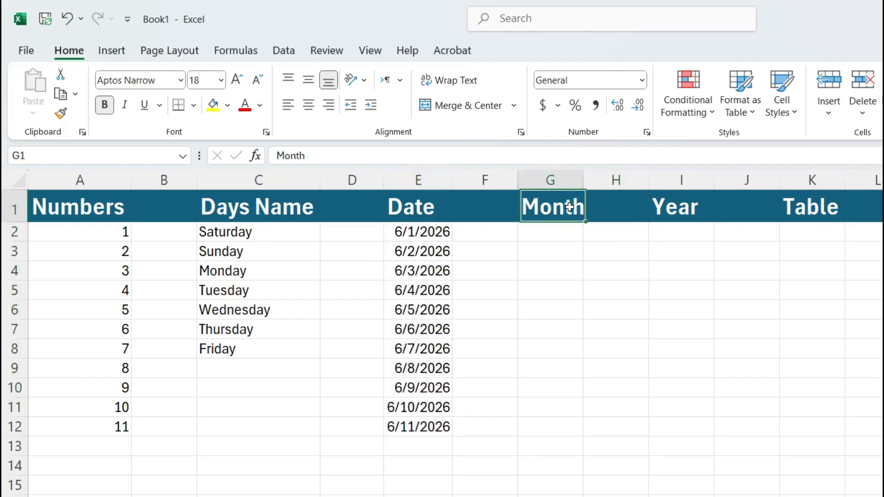
pyautogui.click(410, 156)
pyautogui.write('Name')
pyautogui.press('Return')
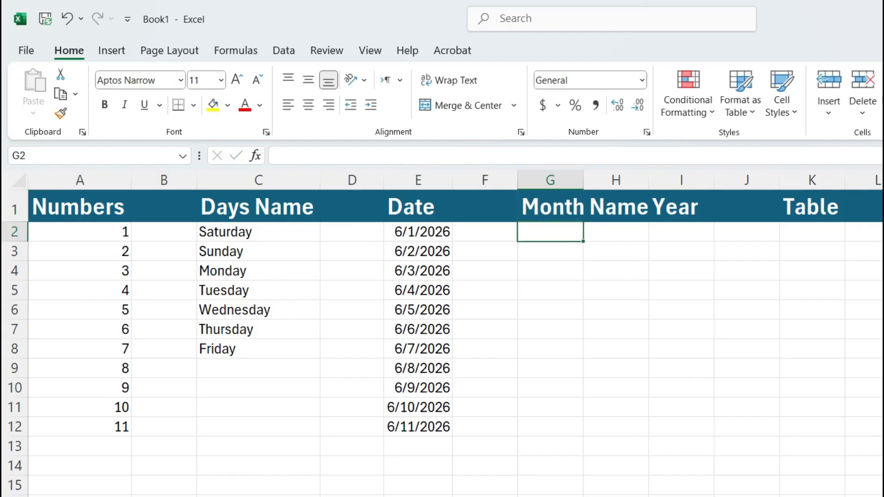
pyautogui.doubleClick(583, 180)
# Enter January and February in G2 and G3, and fill the month series down to G12
pyautogui.click(586, 231)
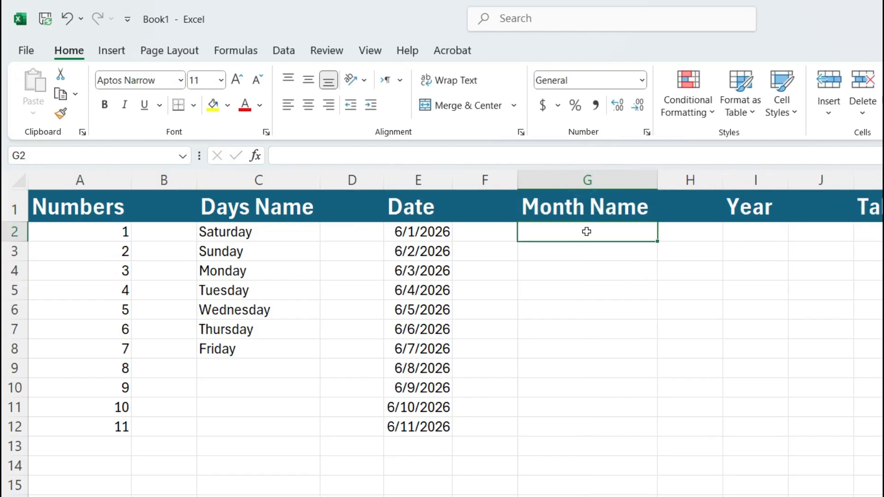
pyautogui.write('J')
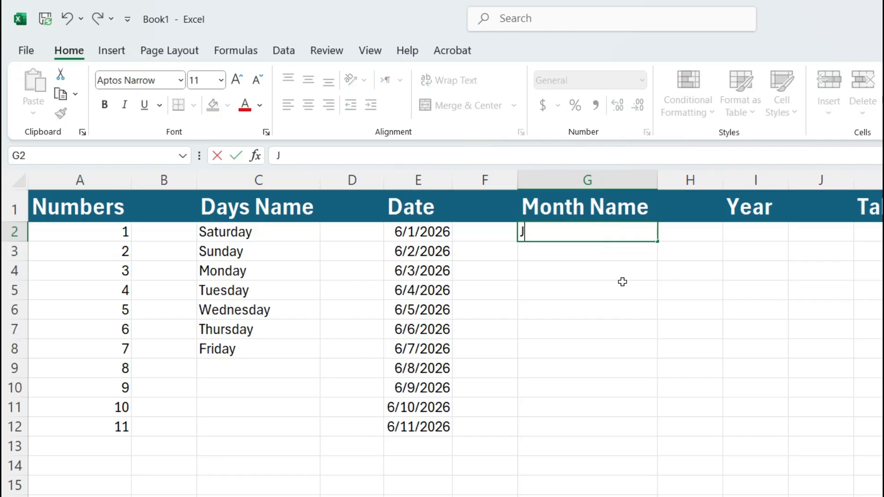
pyautogui.write('anuary')
pyautogui.press('Return')
pyautogui.write('February')
pyautogui.press('Return')
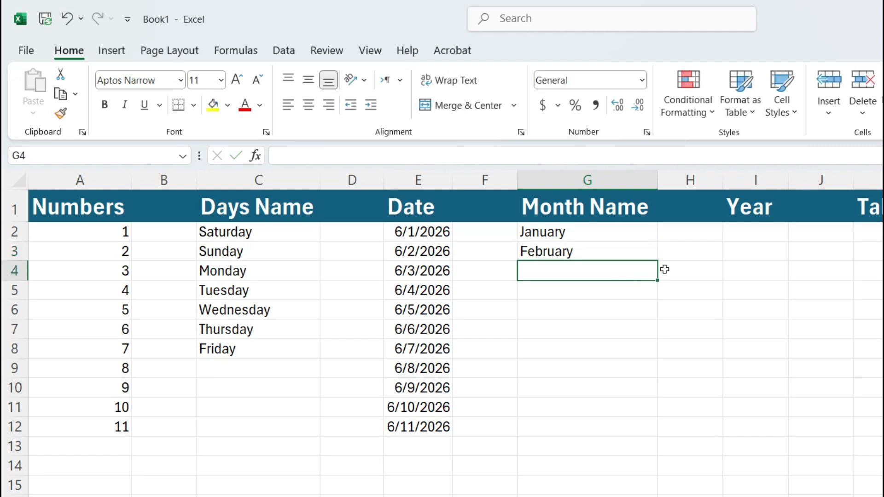
pyautogui.moveTo(603, 236)
pyautogui.mouseDown()
pyautogui.moveTo(609, 248)
pyautogui.moveTo(600, 253)
pyautogui.mouseUp()
pyautogui.moveTo(659, 263); pyautogui.dragTo(676, 431)
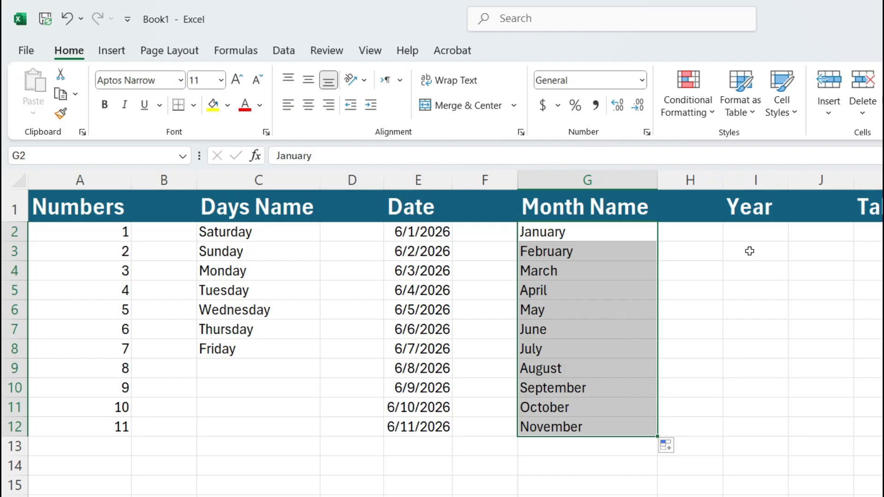
# Enter 2016 and 2017 in I2 and I3 under Year, and fill the year series down to I12
pyautogui.click(751, 235)
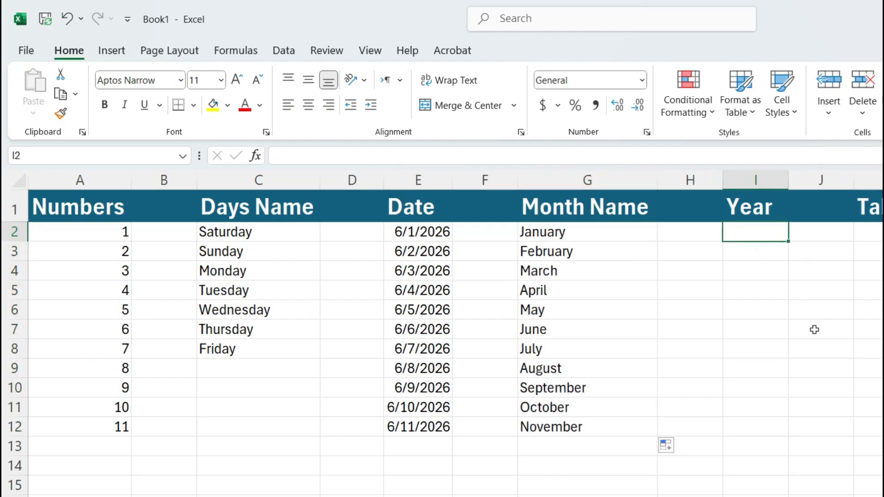
pyautogui.write('2016')
pyautogui.press('Return')
pyautogui.write('2017')
pyautogui.press('Return')
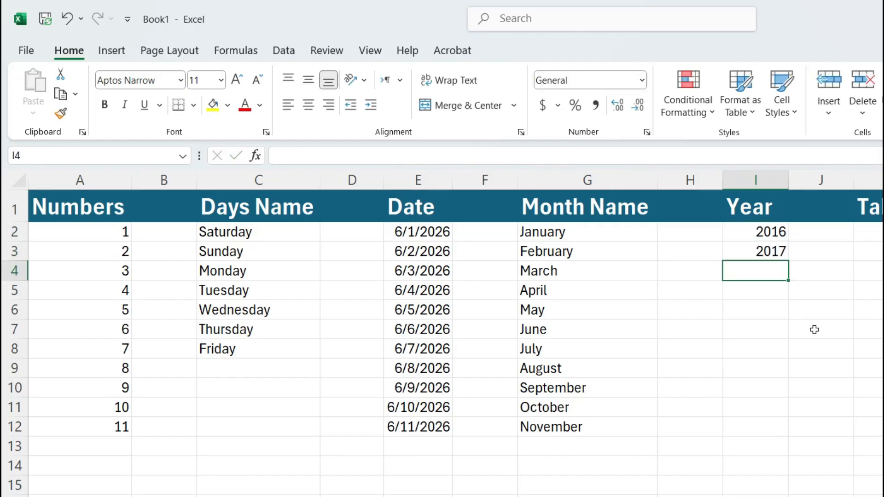
pyautogui.moveTo(764, 231); pyautogui.dragTo(768, 431)
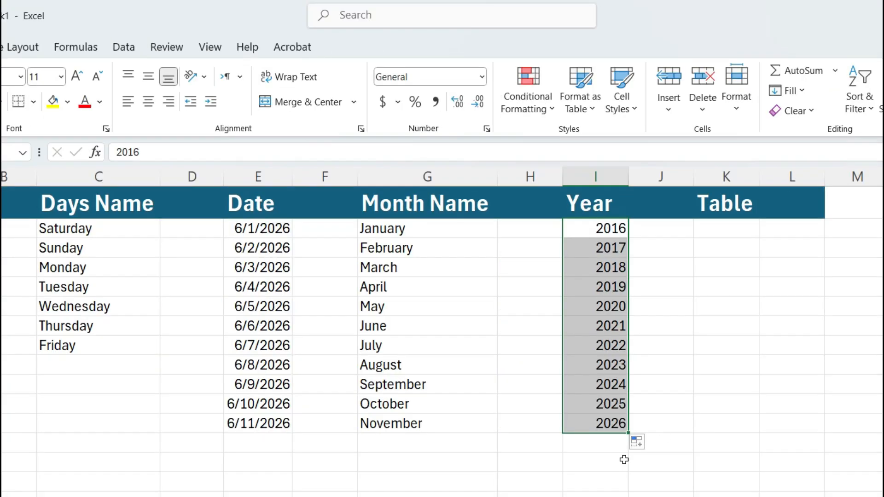
# Enter 3 and 5 in K2 and K3 under Table, and fill the series down to K12
pyautogui.click(720, 234)
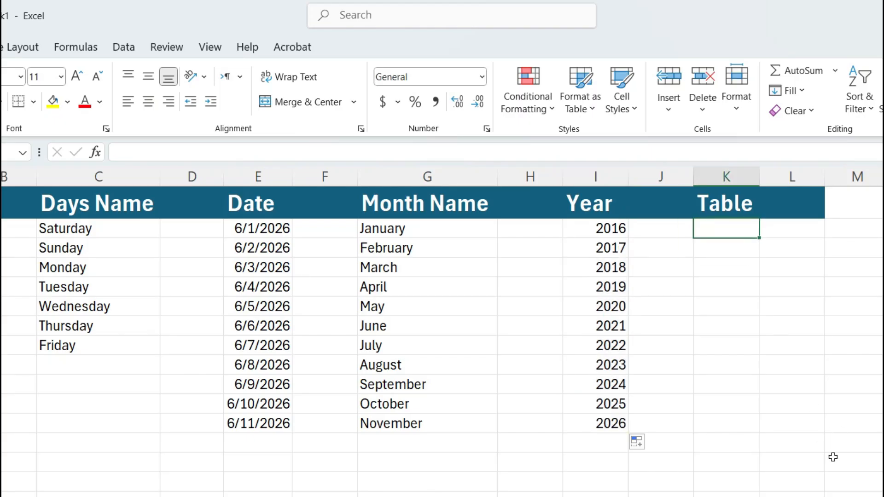
pyautogui.write('3')
pyautogui.press('Return')
pyautogui.write('5')
pyautogui.press('Return')
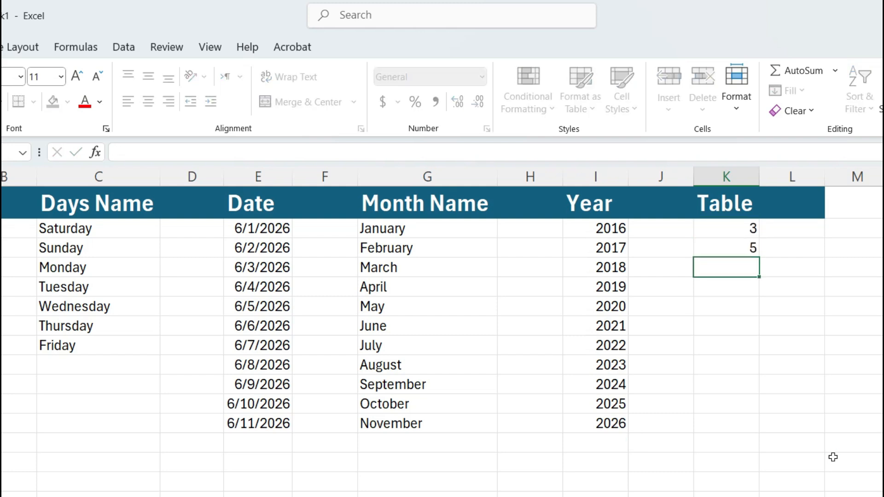
pyautogui.moveTo(739, 232); pyautogui.dragTo(749, 429)
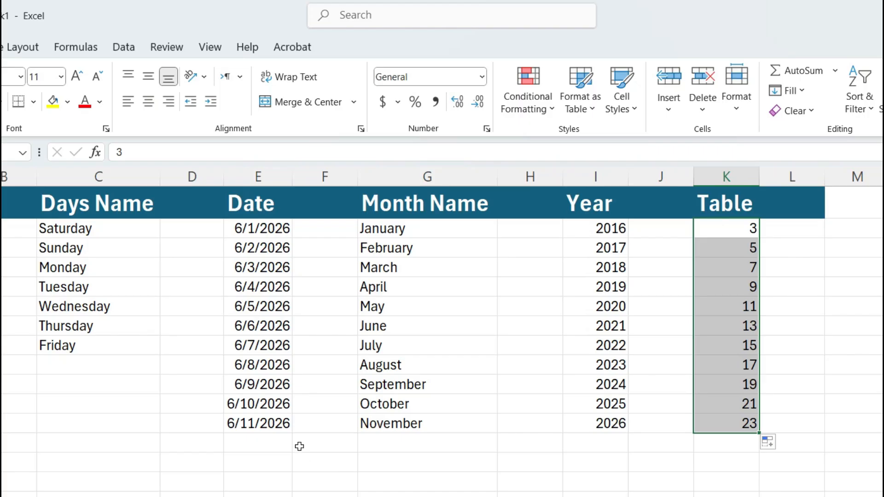
# Replace A2 and A3 with EXPRESS01 and EXPRESS02, and fill the code series down to A12
pyautogui.click(0, 228)
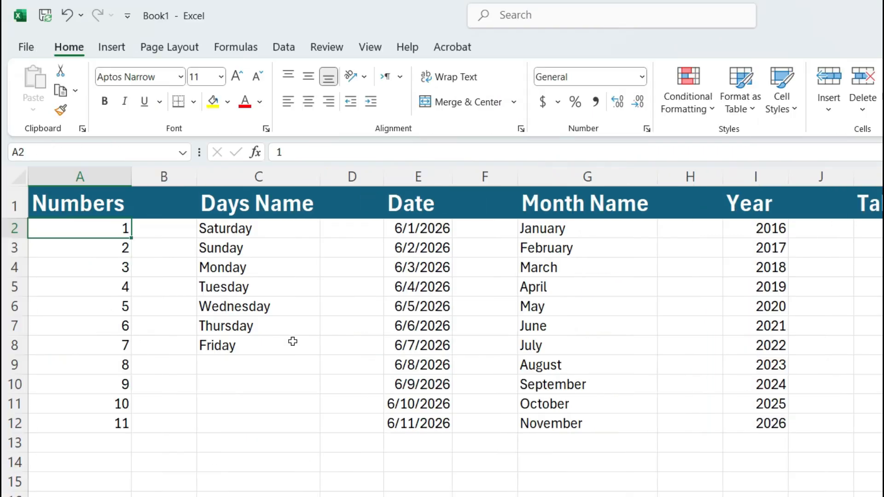
pyautogui.press('BackSpace')
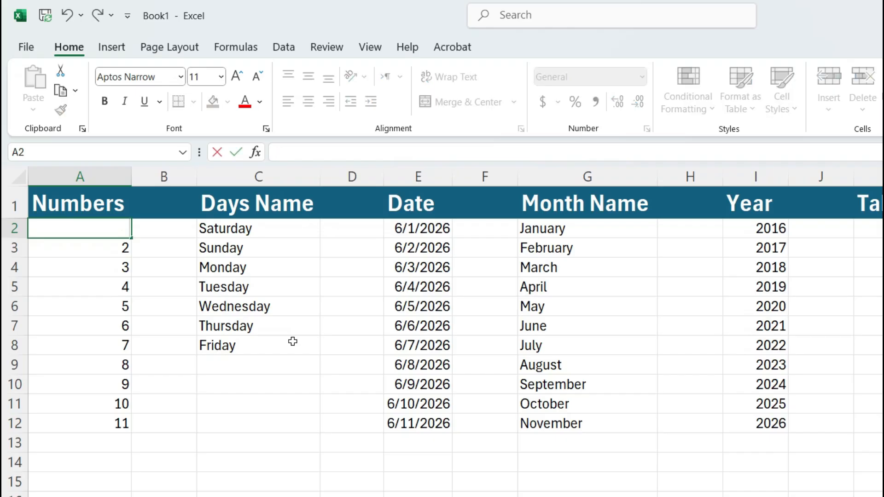
pyautogui.write('EXPRESS')
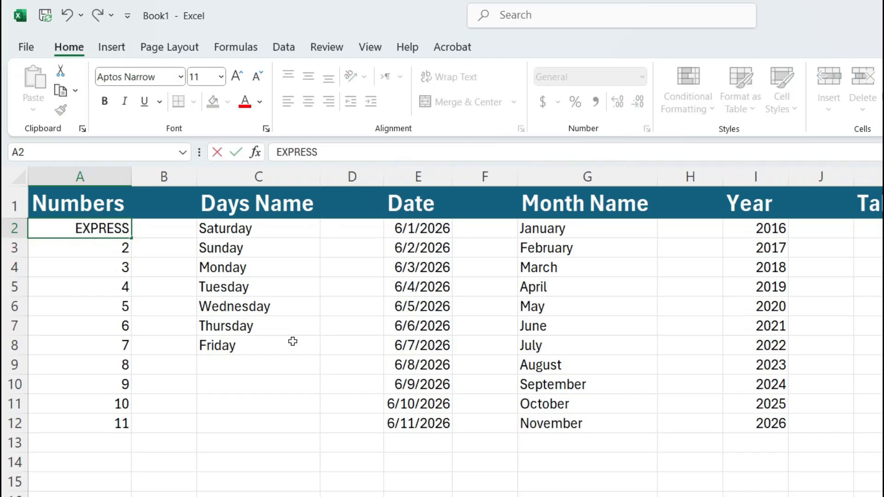
pyautogui.write('01')
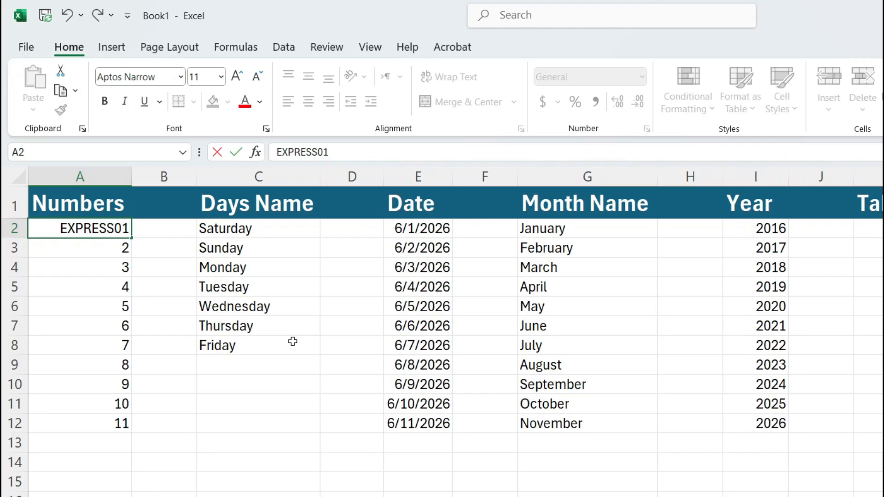
pyautogui.press('Return')
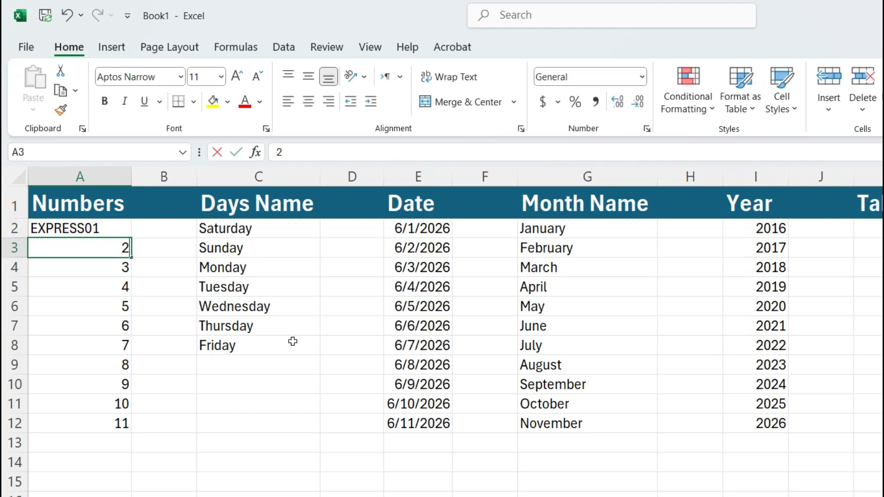
pyautogui.write('EXPRESS02')
pyautogui.press('Return')
pyautogui.moveTo(46, 229); pyautogui.dragTo(59, 249)
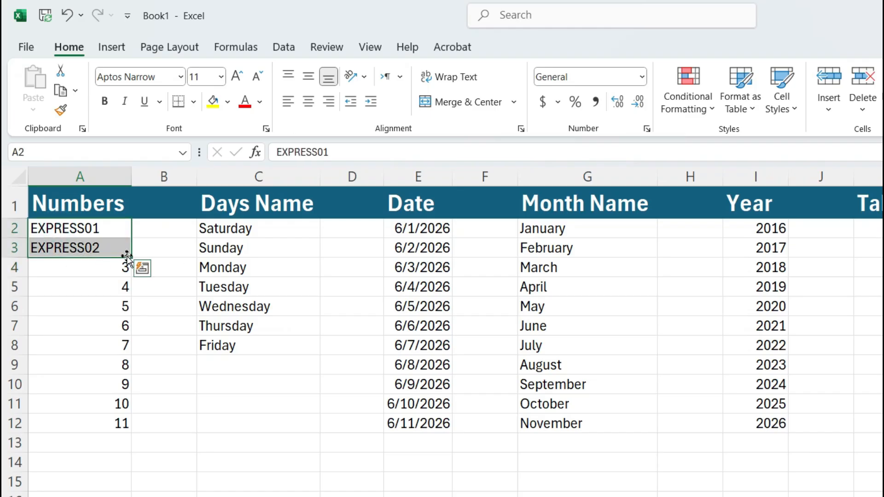
pyautogui.moveTo(131, 258); pyautogui.dragTo(146, 433)
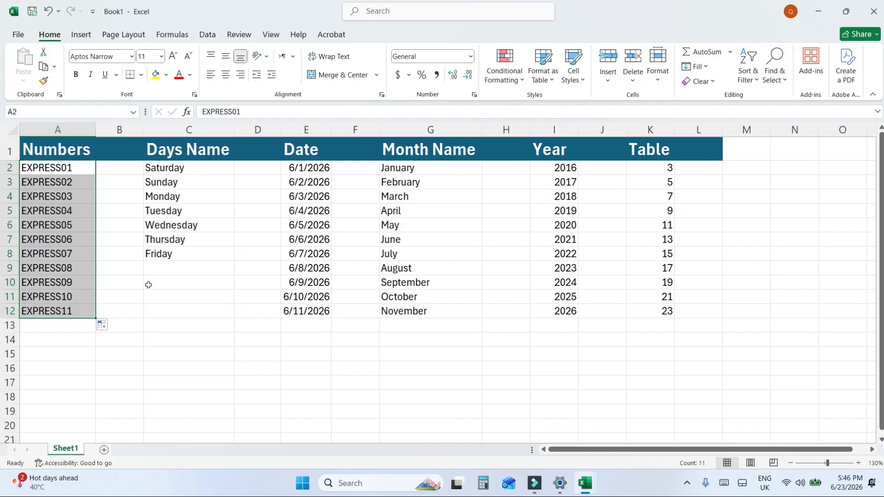
# Give the EXPRESS02 cell in A3 a red fill and white font colour
pyautogui.click(97, 268)
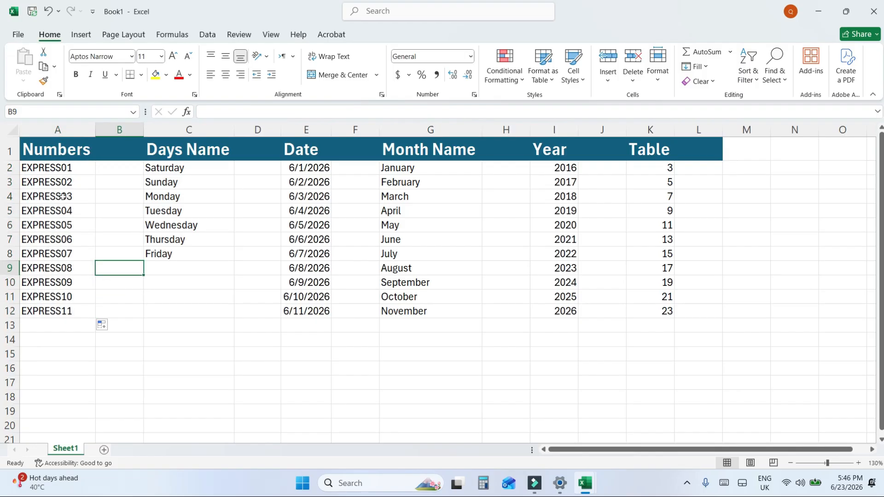
pyautogui.moveTo(64, 182); pyautogui.dragTo(67, 197)
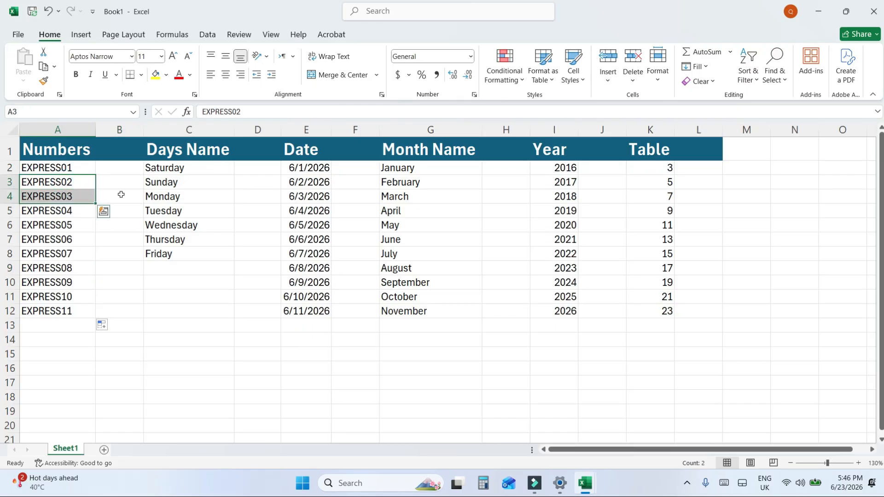
pyautogui.click(86, 184)
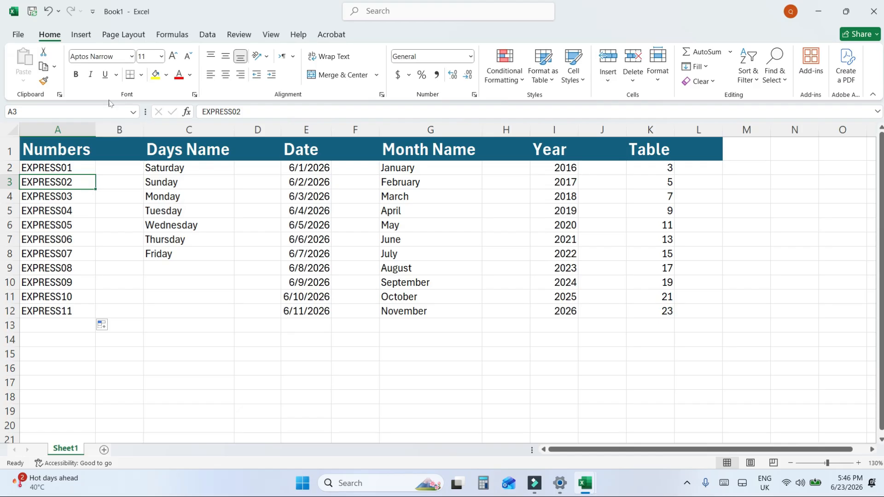
pyautogui.click(166, 81)
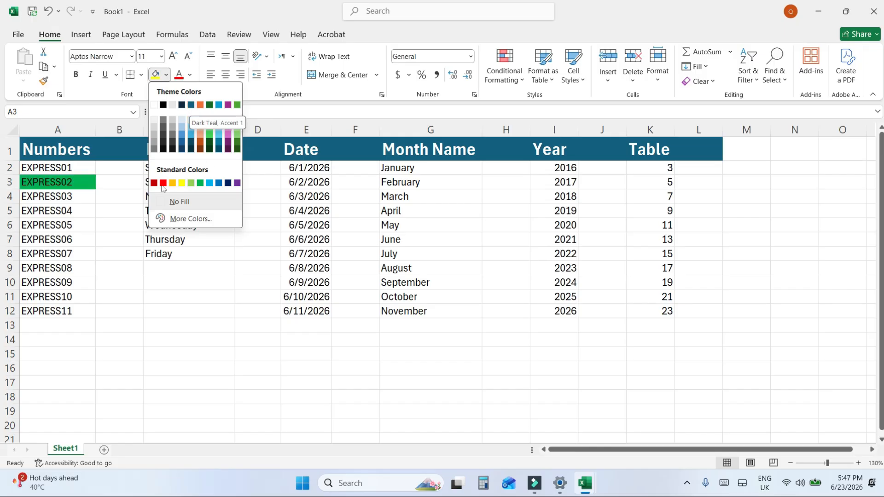
pyautogui.click(163, 183)
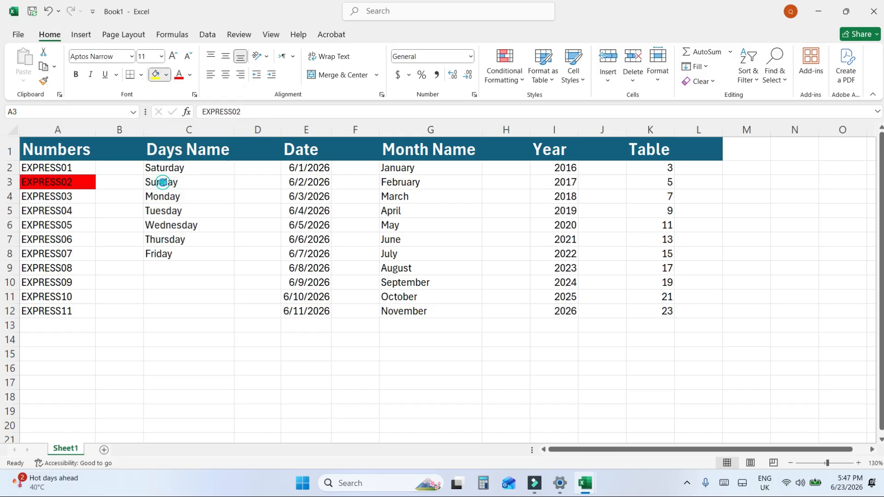
pyautogui.click(189, 75)
pyautogui.click(179, 122)
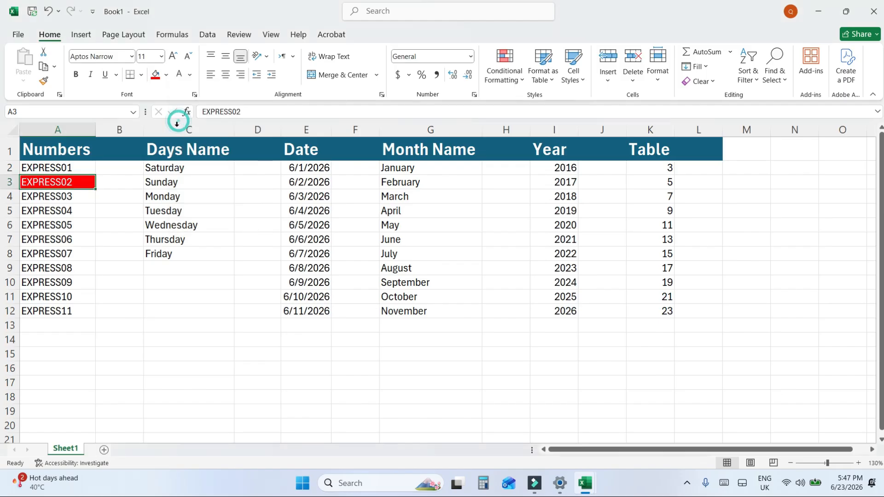
# Increase the font size of A3 to 14 and make its text bold and italic
pyautogui.click(173, 59)
pyautogui.click(174, 59)
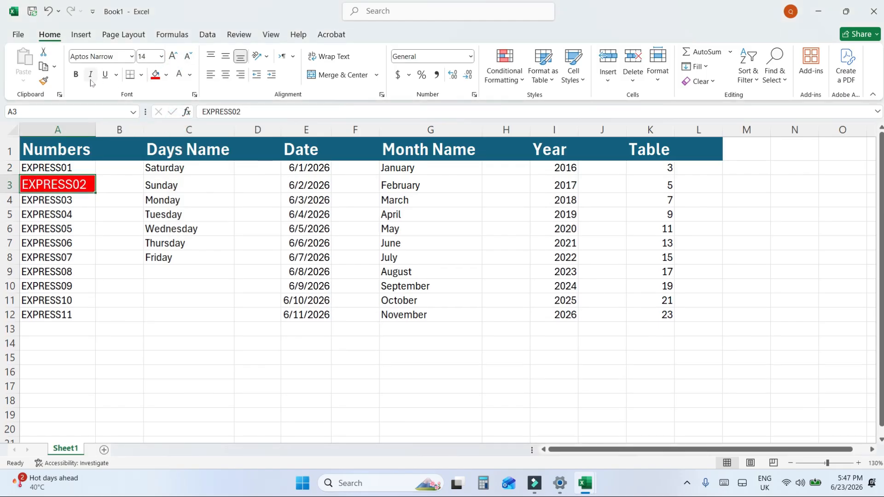
pyautogui.click(76, 74)
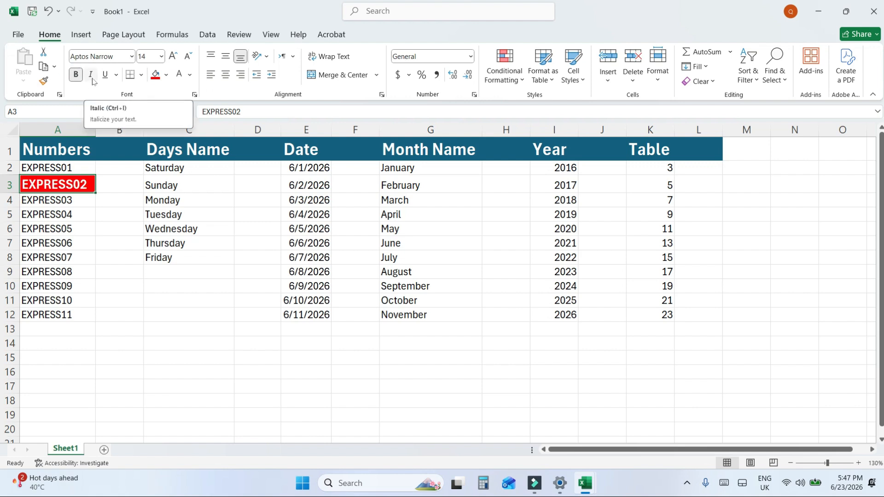
pyautogui.click(93, 79)
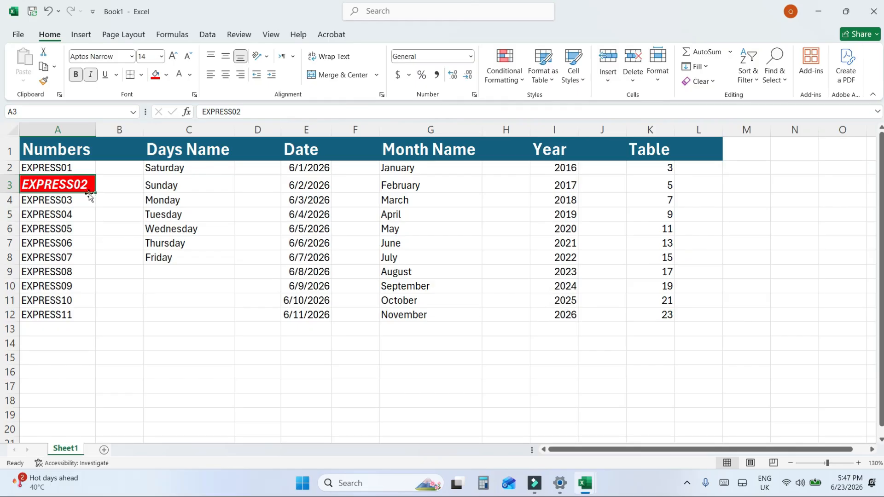
pyautogui.click(224, 195)
pyautogui.click(352, 184)
pyautogui.click(497, 186)
pyautogui.click(596, 184)
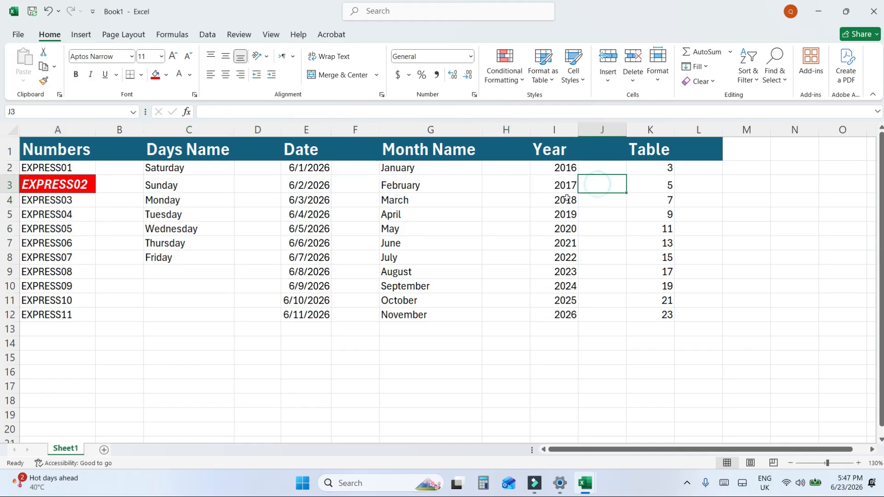
pyautogui.click(256, 205)
pyautogui.click(364, 189)
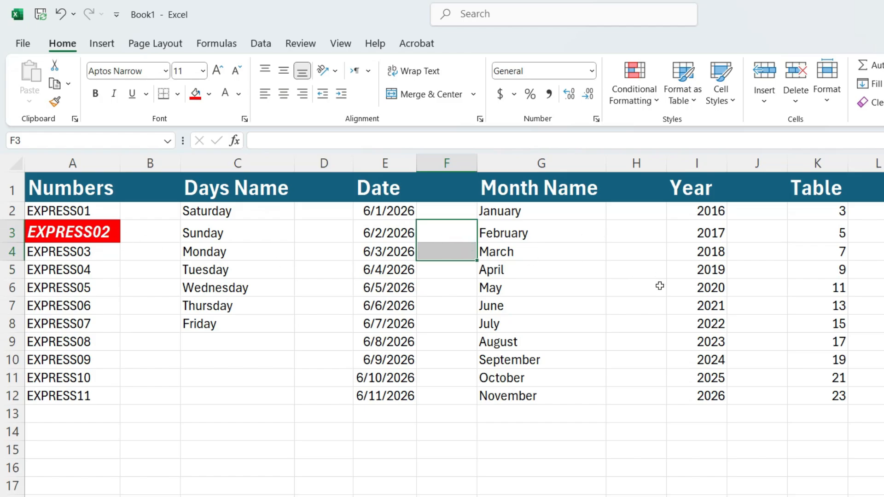
pyautogui.click(325, 310)
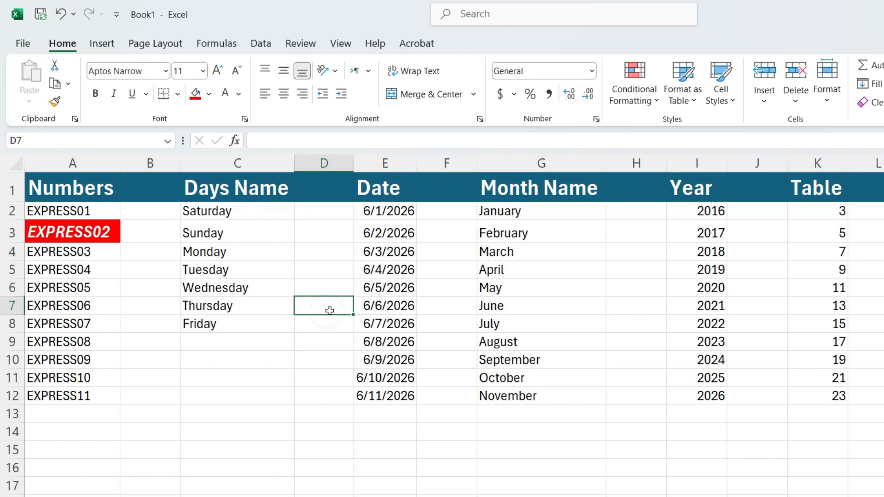
# Copy the formatting of A3 onto the header cells A1 to J1 with Format Painter
pyautogui.click(98, 232)
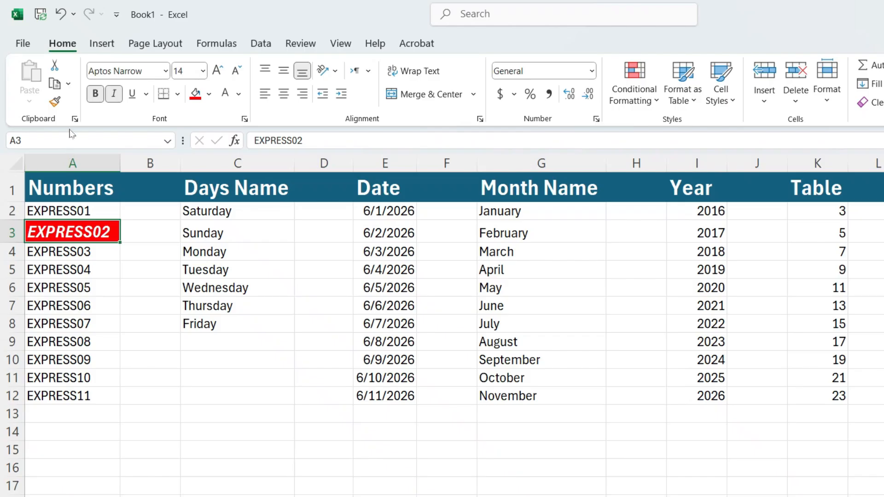
pyautogui.click(56, 105)
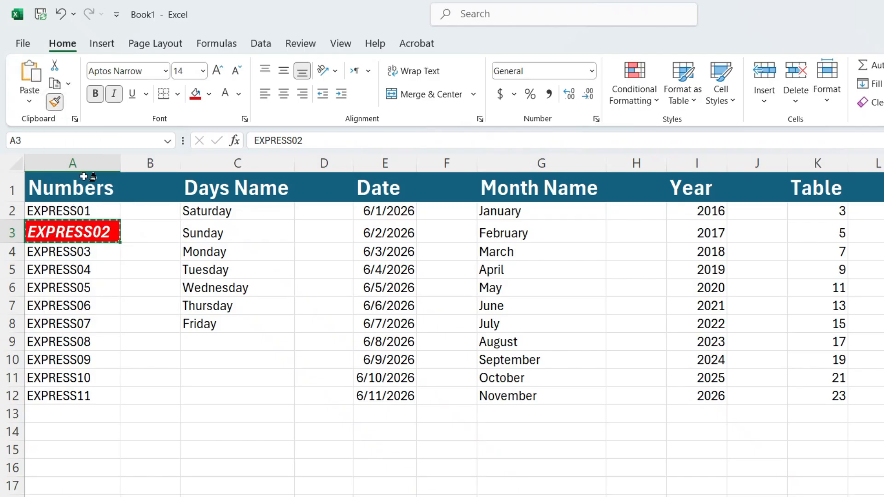
pyautogui.moveTo(73, 186)
pyautogui.mouseDown()
pyautogui.moveTo(750, 204)
pyautogui.moveTo(880, 187)
pyautogui.mouseUp()
pyautogui.moveTo(735, 203)
pyautogui.mouseDown()
pyautogui.moveTo(745, 180)
pyautogui.moveTo(759, 187)
pyautogui.moveTo(751, 195)
pyautogui.mouseUp()
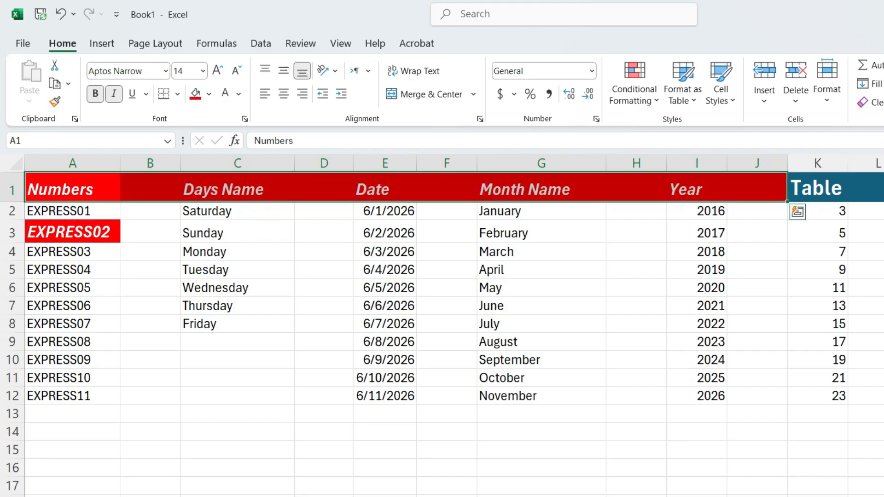
pyautogui.click(78, 243)
pyautogui.moveTo(87, 191); pyautogui.dragTo(781, 190)
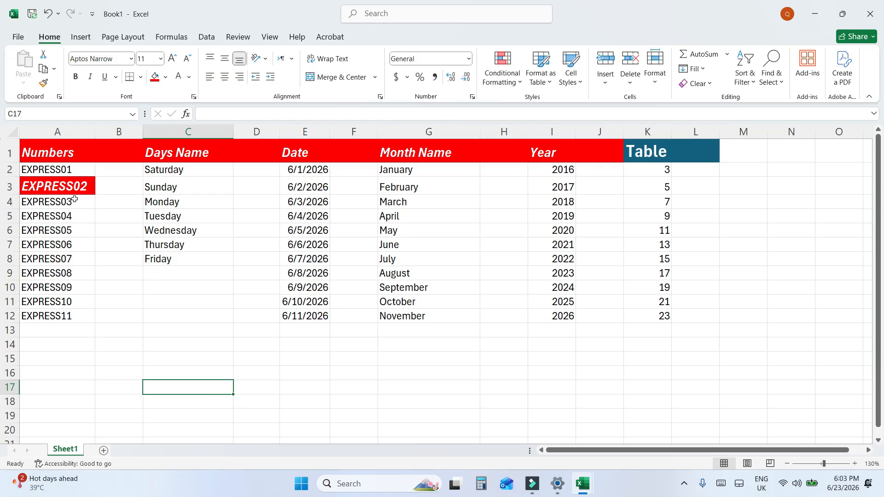
# Copy the codes in A2:A12 and paste them into a new worksheet starting at C5
pyautogui.moveTo(70, 172); pyautogui.dragTo(72, 285)
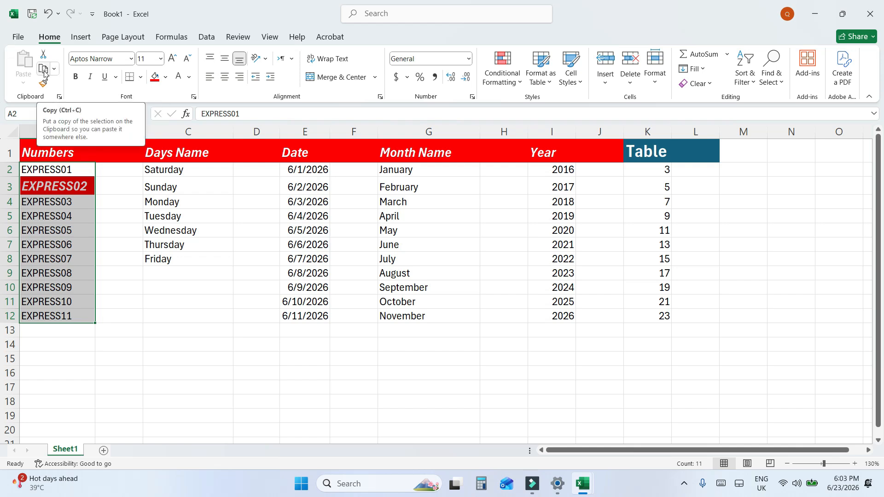
pyautogui.click(44, 72)
pyautogui.click(43, 69)
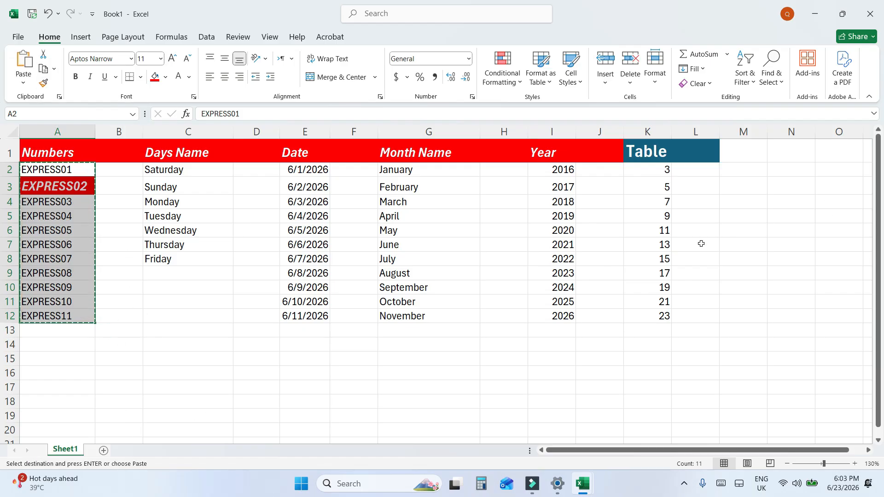
pyautogui.click(102, 451)
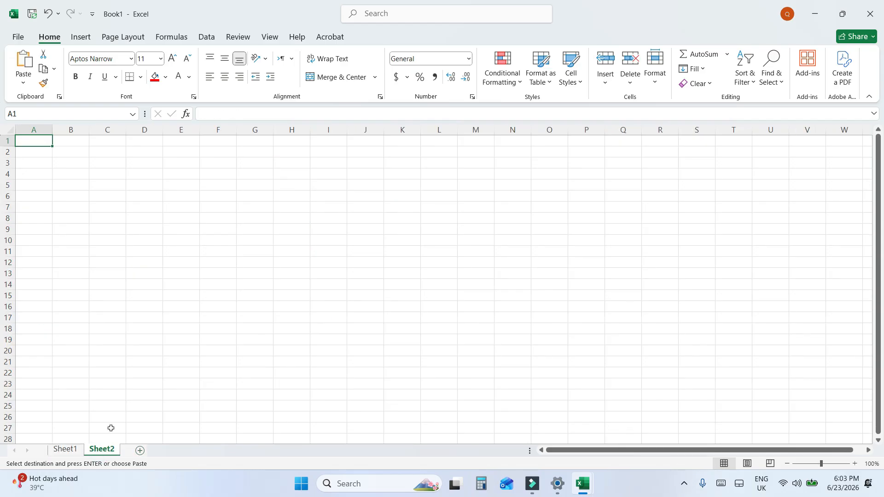
pyautogui.click(39, 174)
pyautogui.click(98, 185)
pyautogui.hotkey('ctrl', 'v')
pyautogui.hotkey('ctrl', 'v')
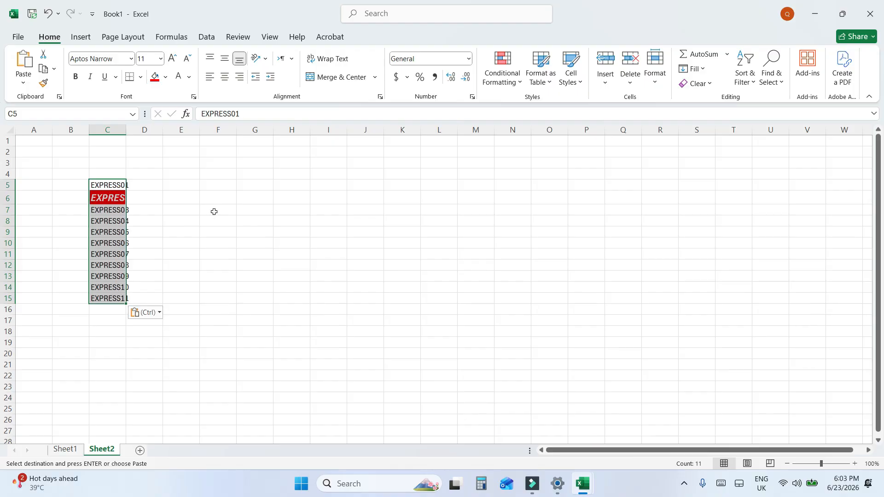
# Autofit column C on Sheet2 to the pasted codes
pyautogui.doubleClick(126, 130)
pyautogui.click(129, 197)
pyautogui.click(129, 186)
pyautogui.moveTo(130, 186); pyautogui.dragTo(125, 298)
pyautogui.click(123, 140)
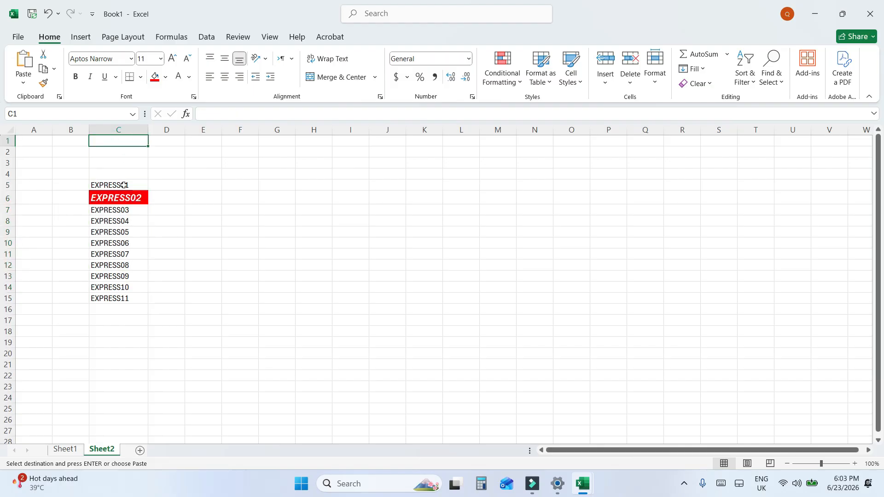
# Cut the codes in C5:C15 and paste them starting at C1
pyautogui.moveTo(128, 183); pyautogui.dragTo(129, 299)
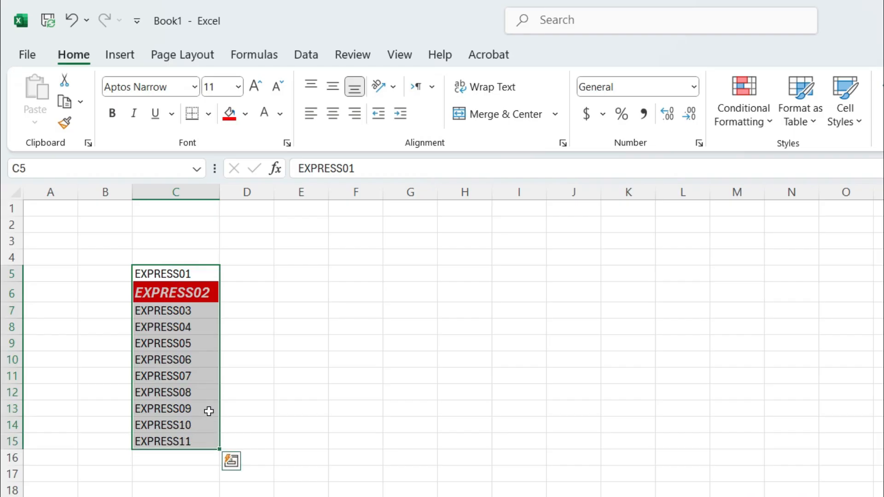
pyautogui.hotkey('ctrl', 'x')
pyautogui.click(67, 83)
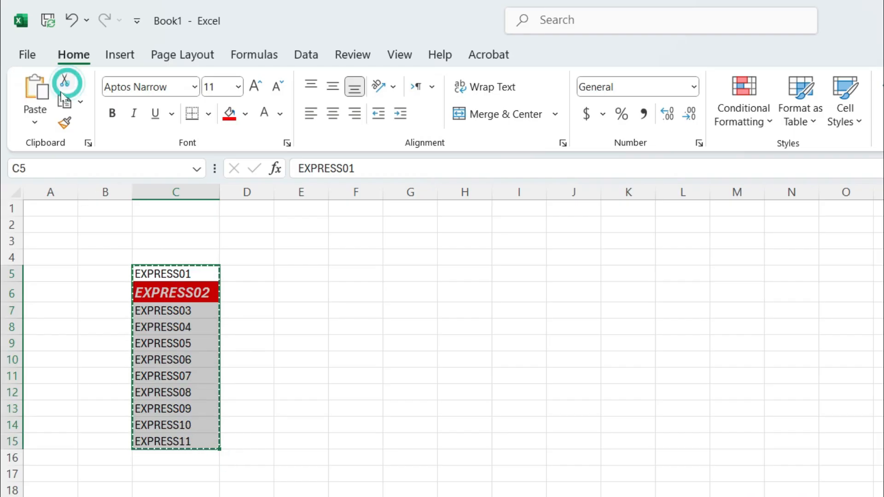
pyautogui.click(179, 210)
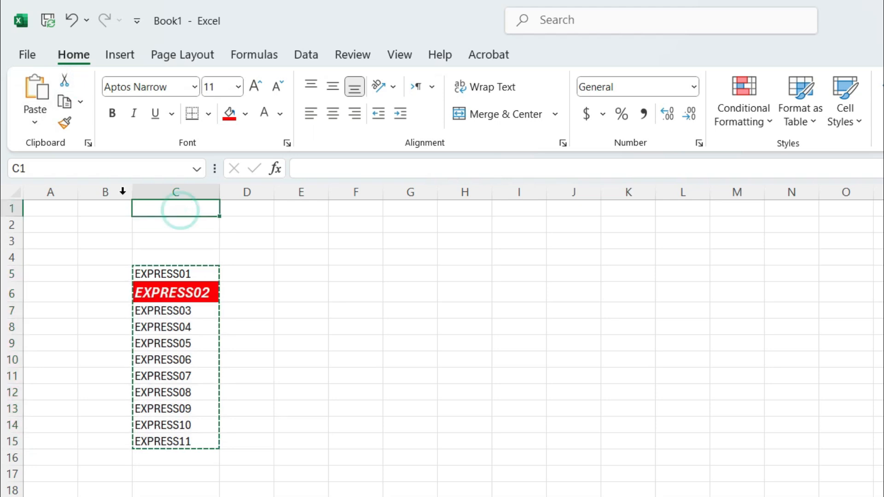
pyautogui.click(35, 97)
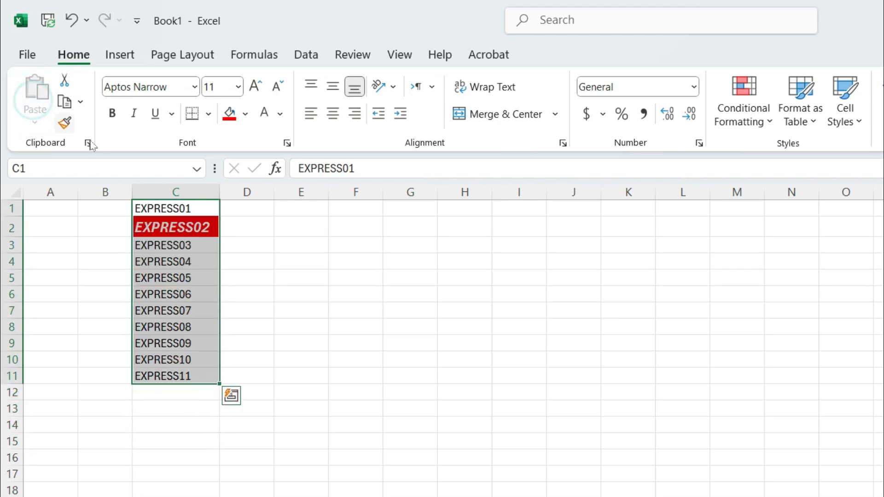
# Cut the codes in C1:C11, paste them starting at F1, and autofit column F
pyautogui.click(217, 430)
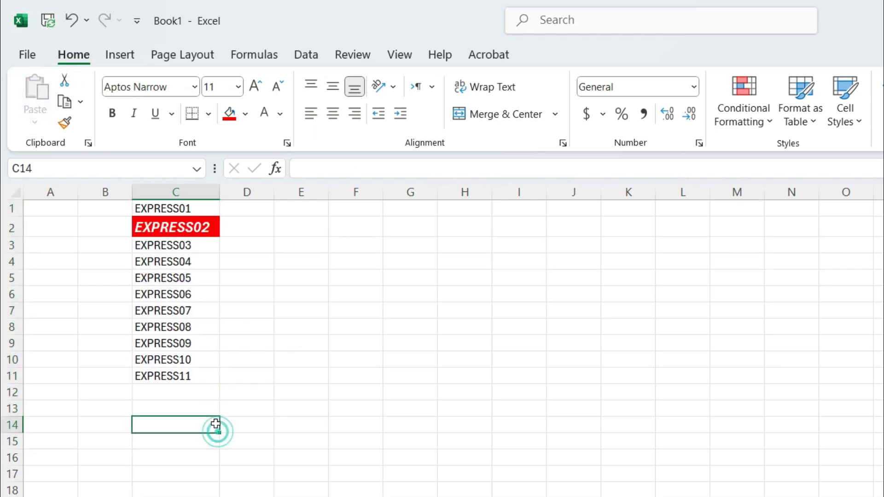
pyautogui.click(180, 207)
pyautogui.moveTo(175, 210); pyautogui.dragTo(189, 376)
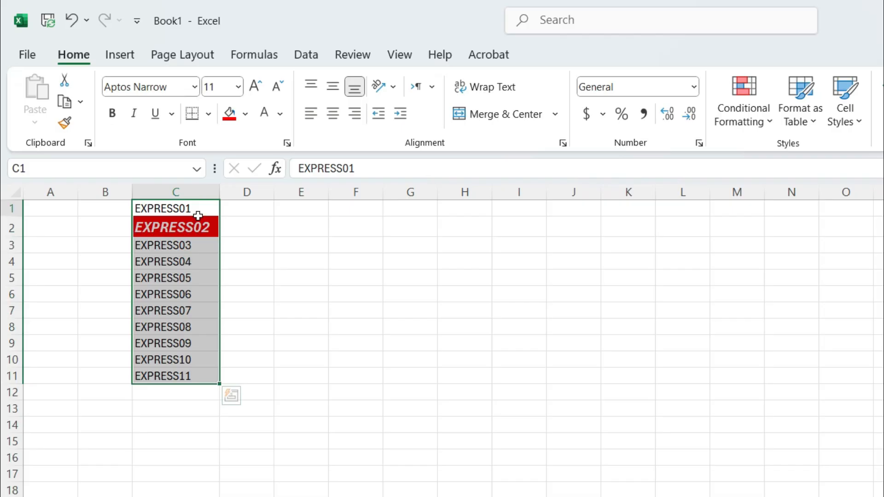
pyautogui.moveTo(196, 210); pyautogui.dragTo(196, 375)
pyautogui.click(63, 80)
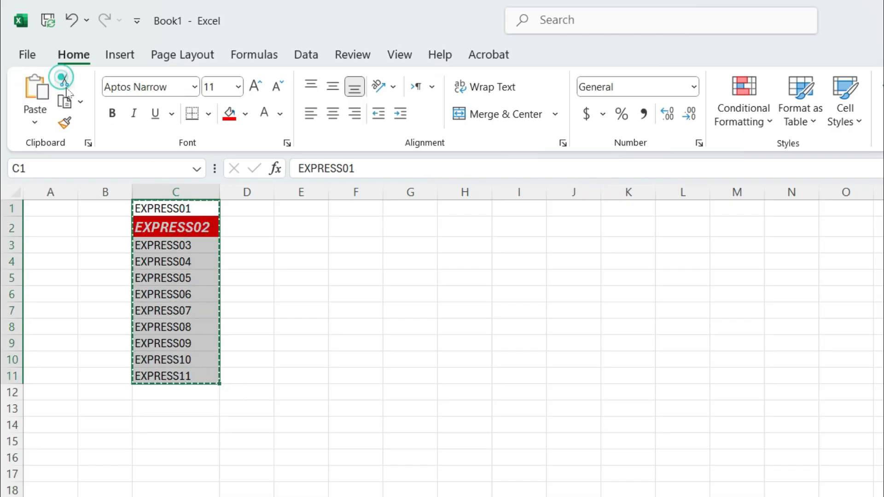
pyautogui.click(348, 207)
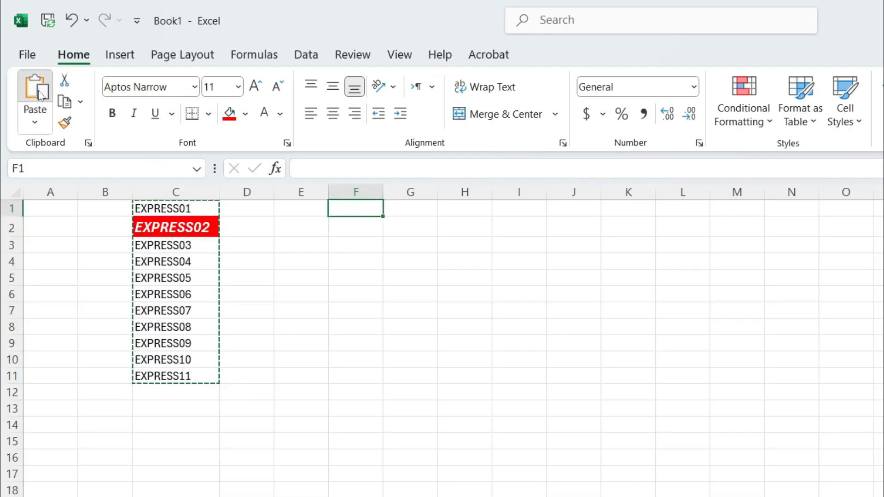
pyautogui.click(39, 94)
pyautogui.moveTo(387, 189); pyautogui.dragTo(385, 189)
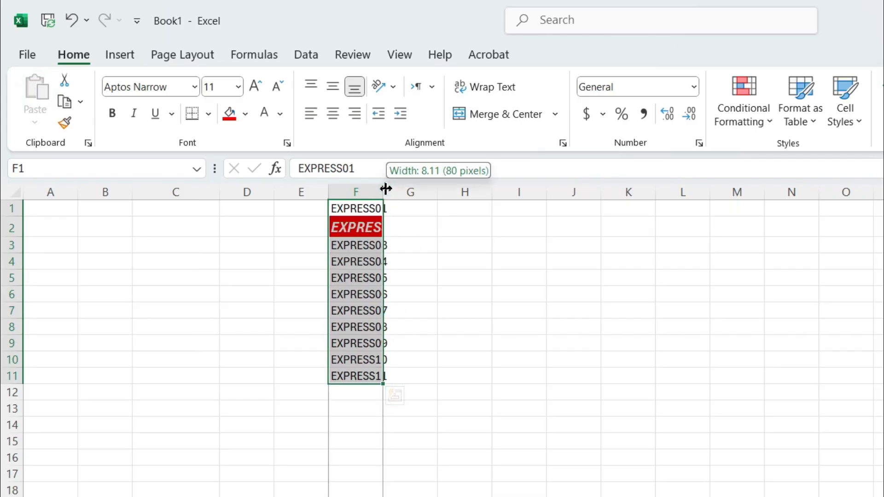
pyautogui.doubleClick(386, 189)
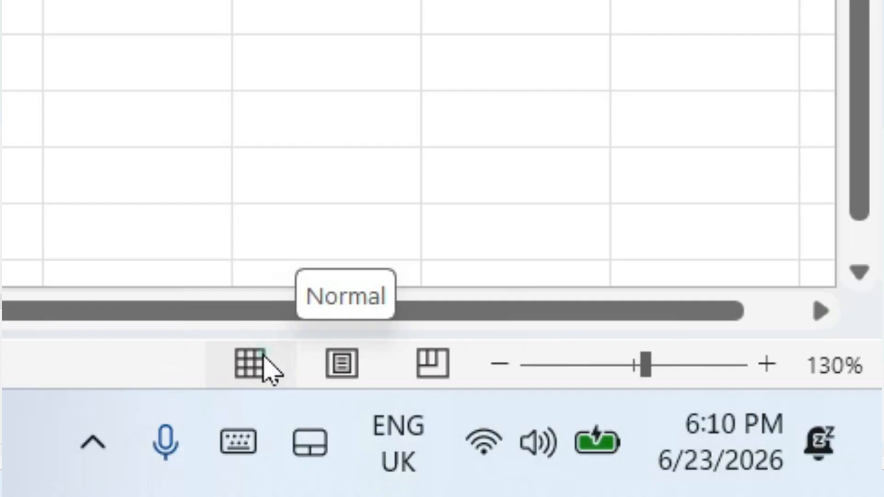
# View Sheet1 in Page Layout and in Page Break Preview, and return it to Normal view
pyautogui.click(727, 464)
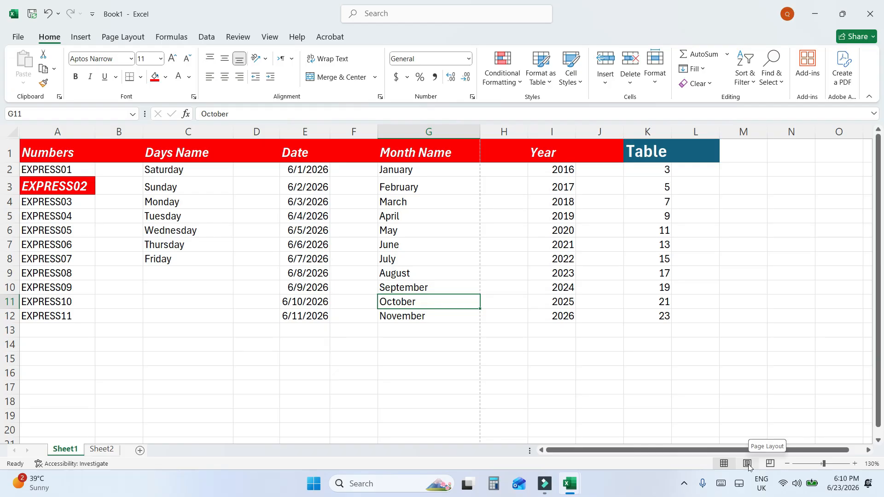
pyautogui.click(747, 464)
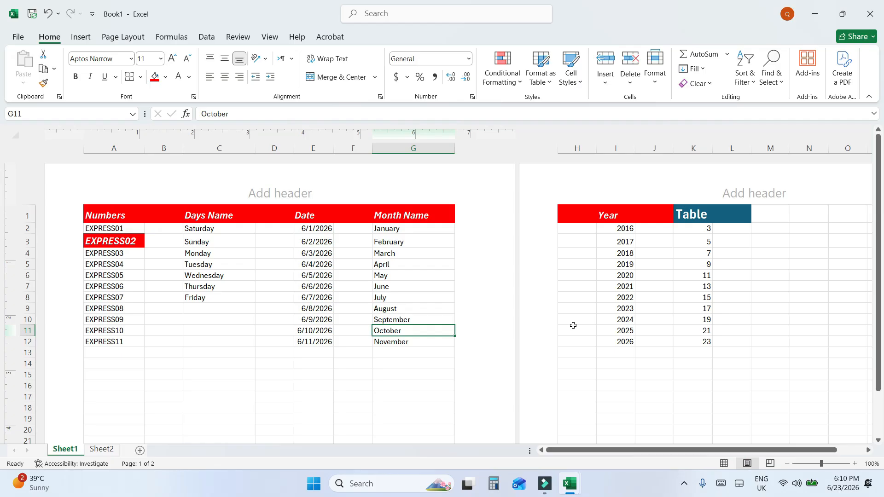
pyautogui.scroll(-12, 573, 325)
pyautogui.scroll(5, 581, 314)
pyautogui.scroll(-2, 581, 314)
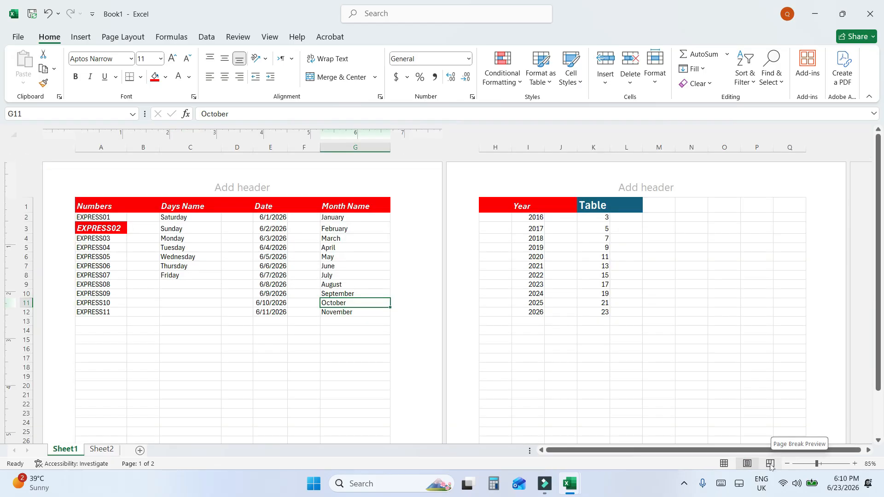
pyautogui.click(770, 464)
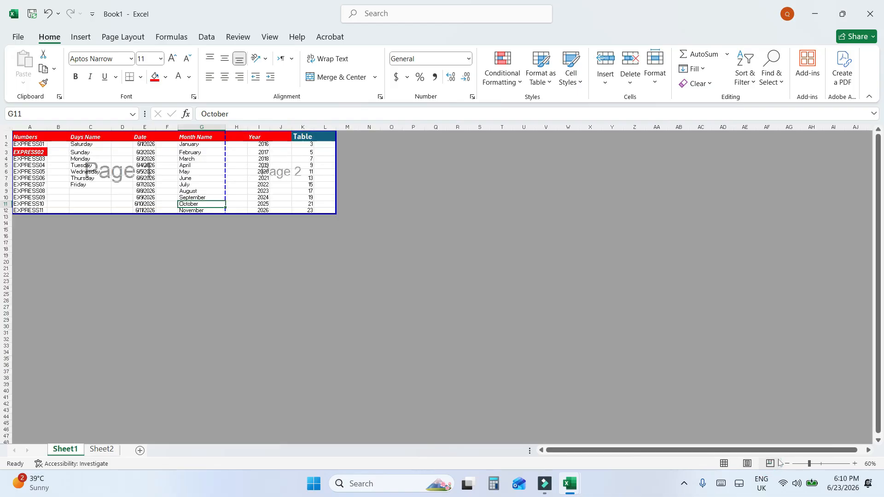
pyautogui.click(824, 464)
pyautogui.click(724, 463)
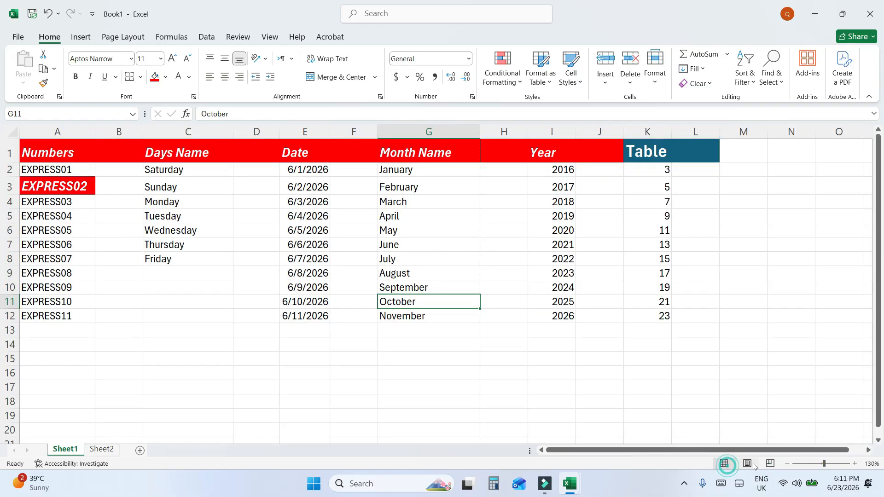
# Zoom Sheet1 out to 88%, in to 208%, and back out to 145%
pyautogui.click(817, 464)
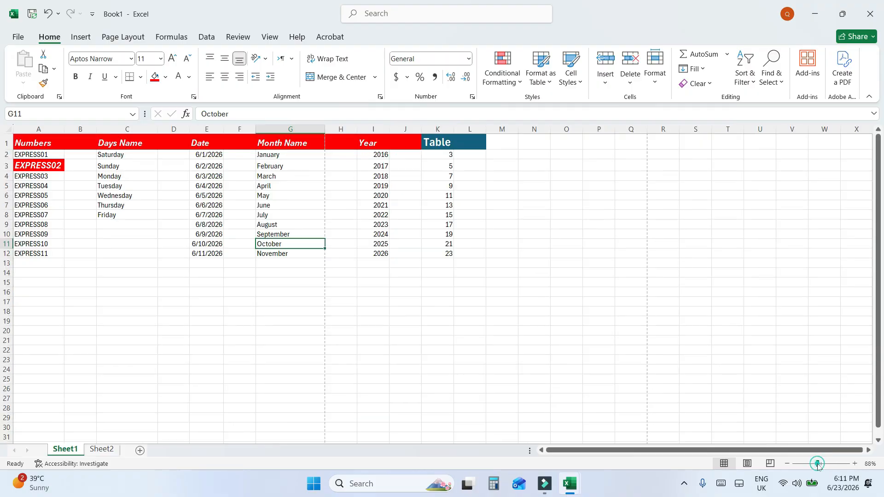
pyautogui.click(831, 463)
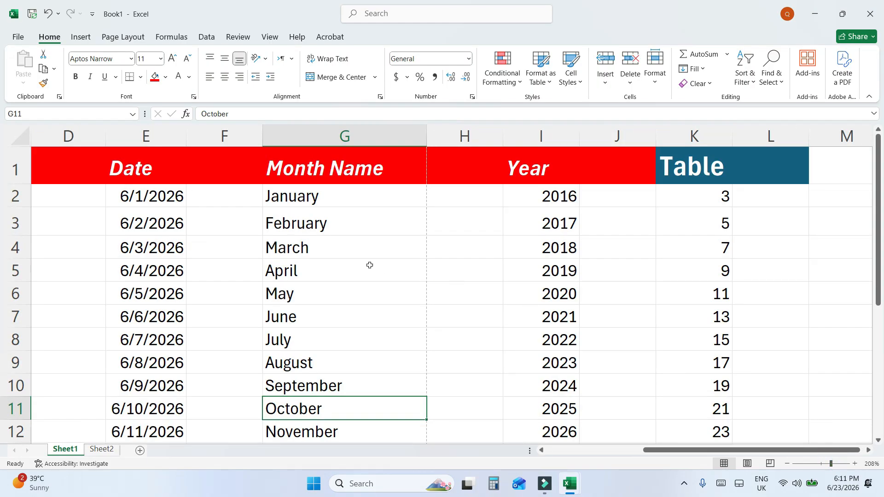
pyautogui.scroll(-4, 370, 265)
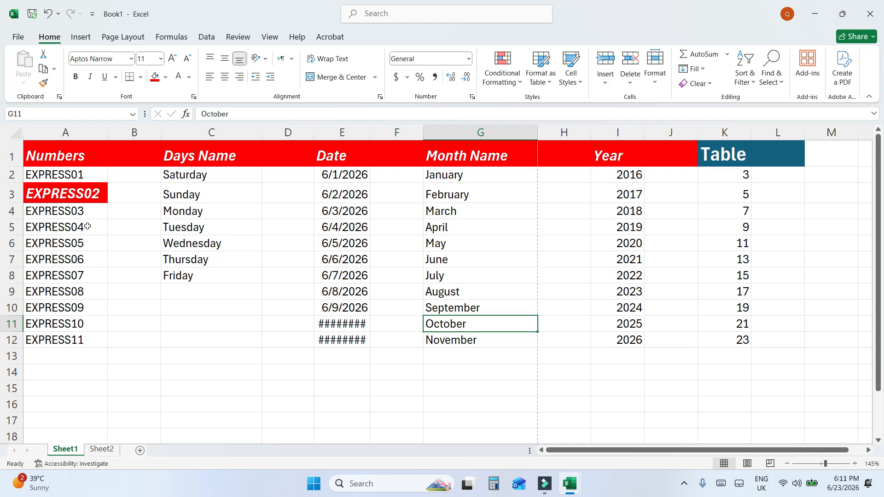
# Examine the Sheet1 data at different magnifications, zooming repeatedly in and out up to 400% and finishing at 175%
pyautogui.hscroll(2, 101, 226)
pyautogui.hscroll(-2, 114, 231)
pyautogui.scroll(2, 161, 268)
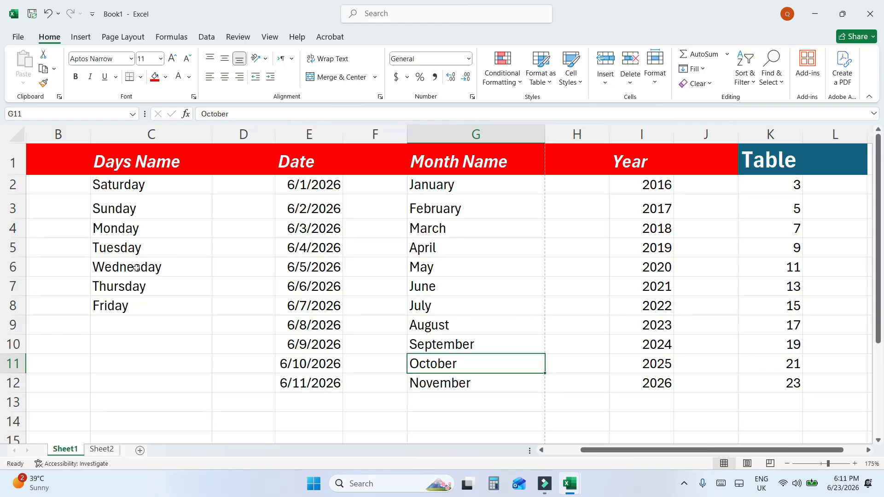
pyautogui.scroll(2, 136, 268)
pyautogui.scroll(-4, 137, 268)
pyautogui.scroll(4, 136, 268)
pyautogui.scroll(-4, 136, 268)
pyautogui.scroll(3, 131, 264)
pyautogui.scroll(3, 63, 160)
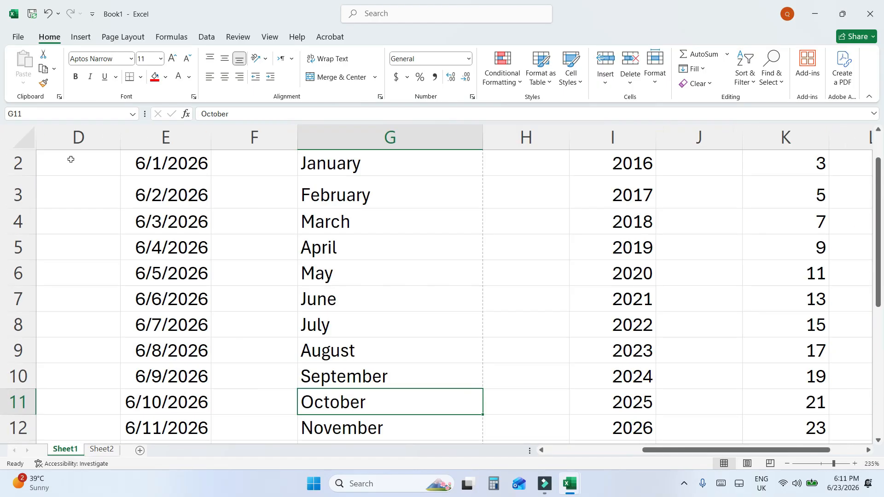
pyautogui.scroll(1, 163, 192)
pyautogui.scroll(2, 163, 191)
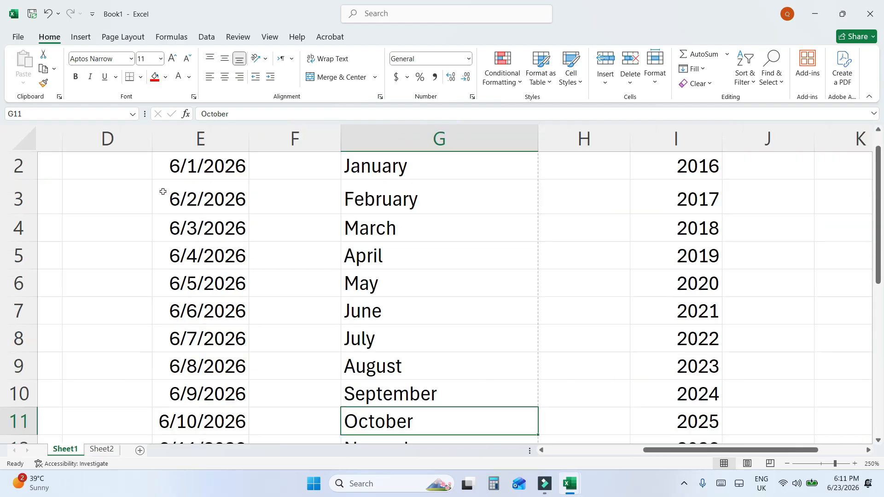
pyautogui.scroll(-3, 160, 199)
pyautogui.scroll(-3, 160, 201)
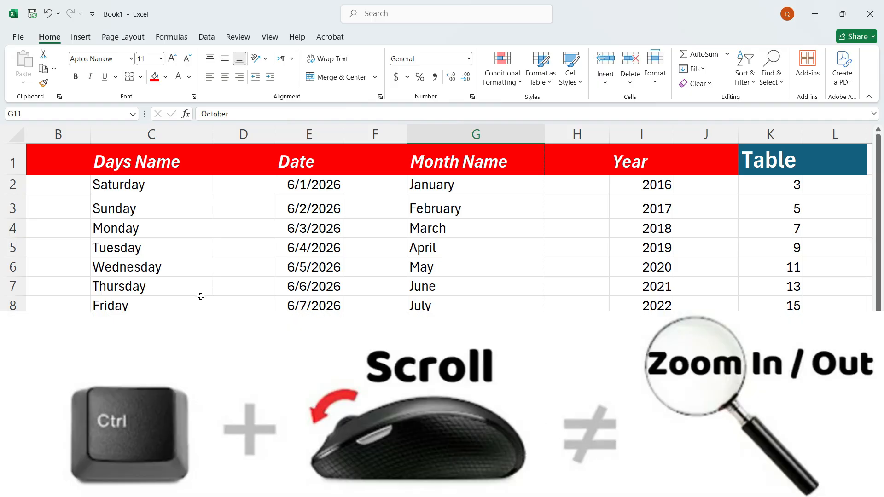
pyautogui.scroll(-2, 185, 294)
pyautogui.scroll(2, 188, 292)
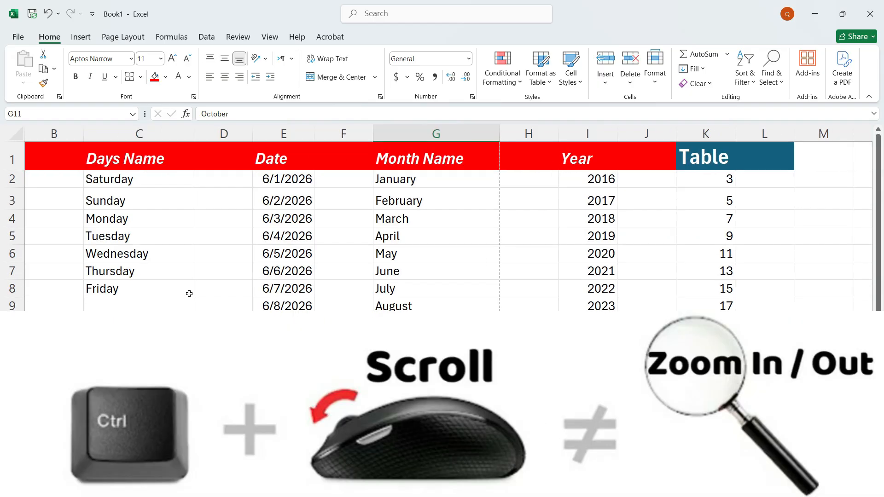
pyautogui.scroll(-2, 190, 293)
pyautogui.scroll(2, 191, 293)
pyautogui.scroll(-2, 190, 293)
pyautogui.scroll(2, 190, 293)
pyautogui.scroll(4, 152, 311)
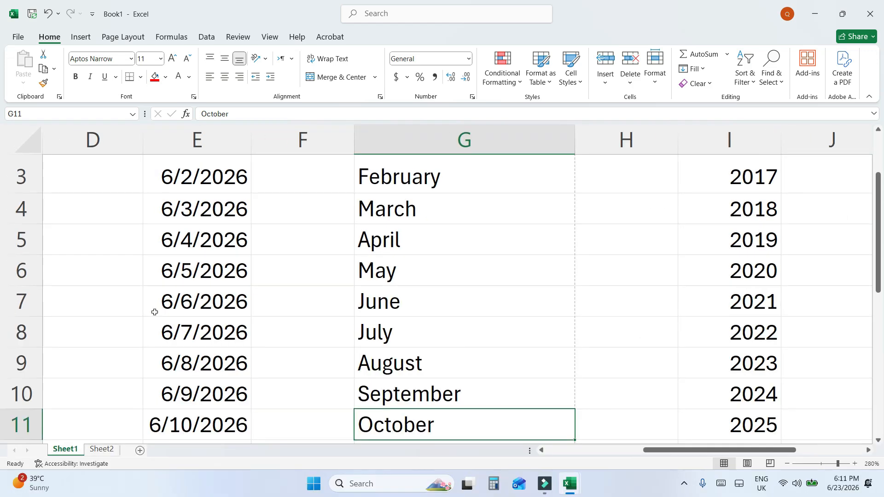
pyautogui.scroll(3, 154, 311)
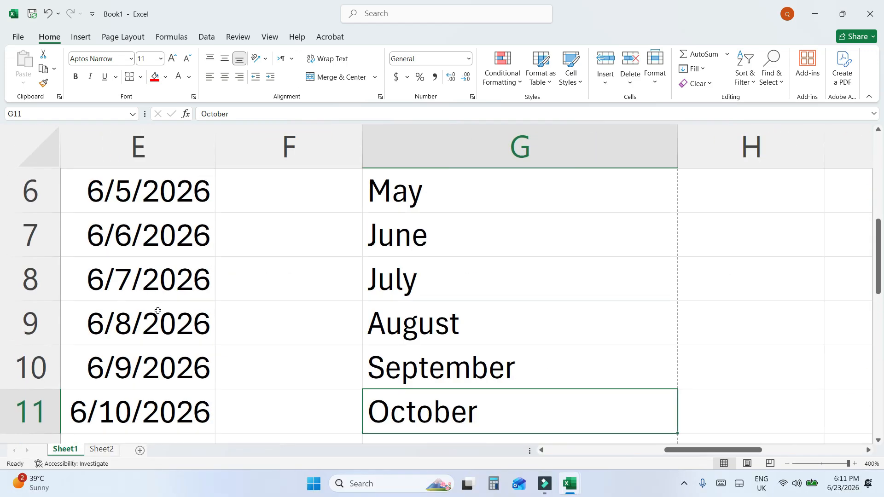
pyautogui.scroll(-4, 157, 311)
pyautogui.scroll(2, 159, 306)
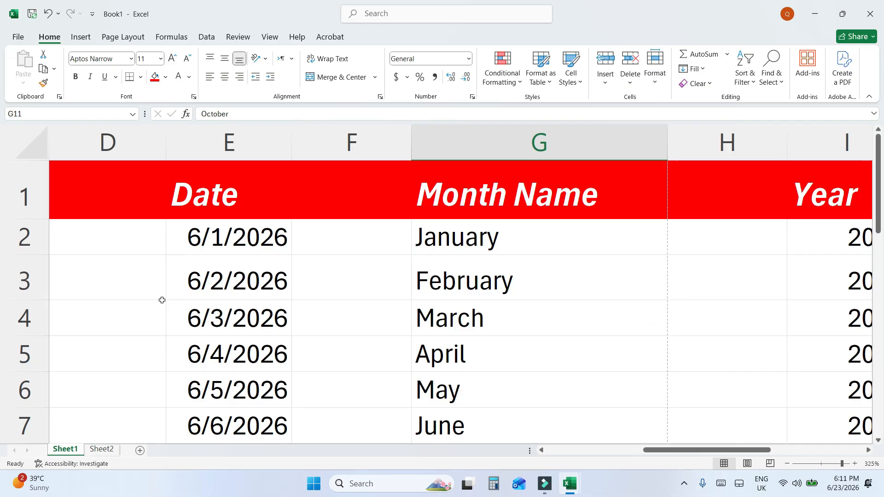
pyautogui.scroll(-6, 237, 313)
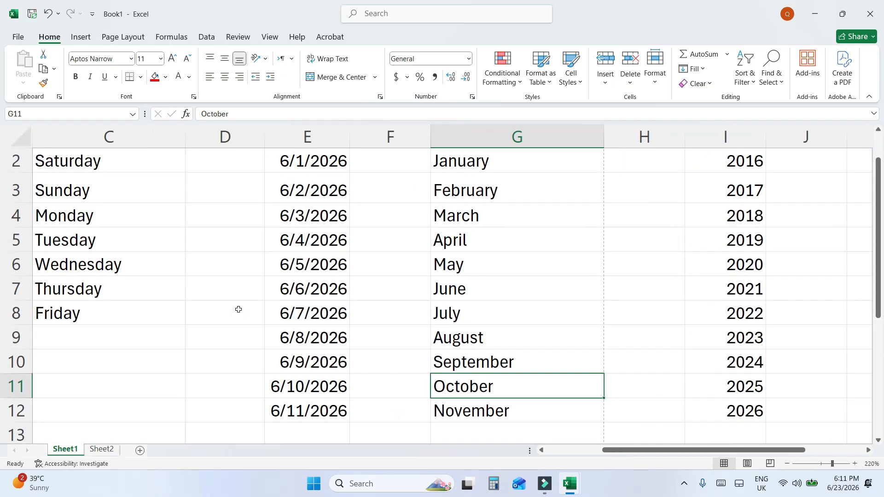
pyautogui.scroll(-2, 238, 306)
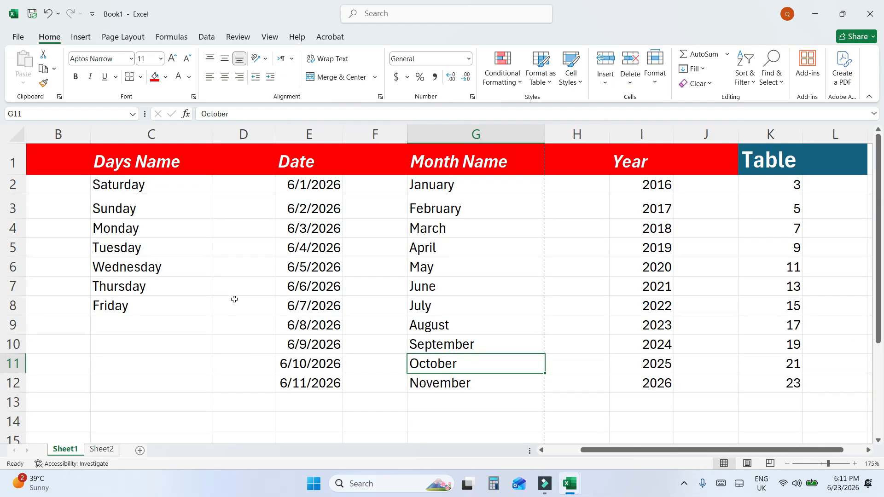